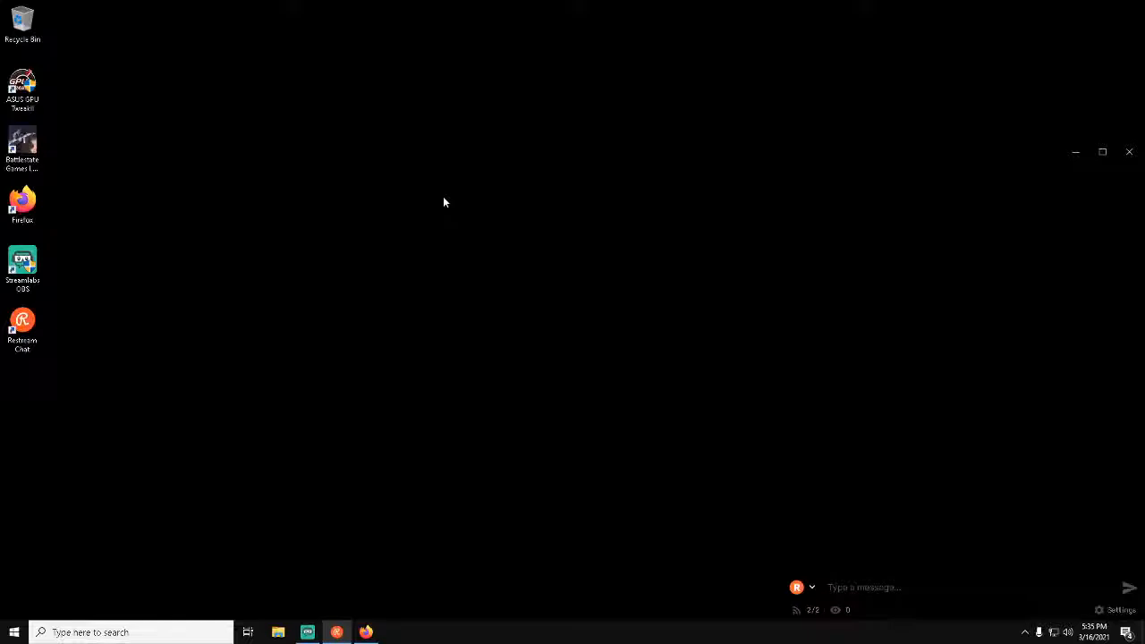
Step: Open the Battlestate Games launcher and start Escape from Tarkov
left_click(23, 147)
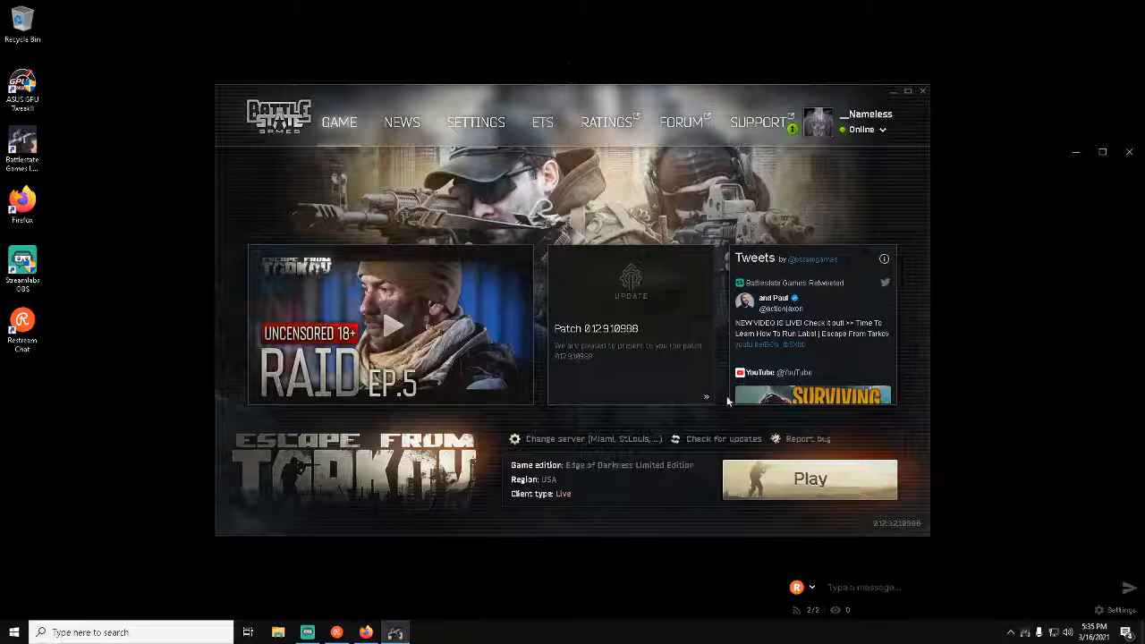
left_click(799, 488)
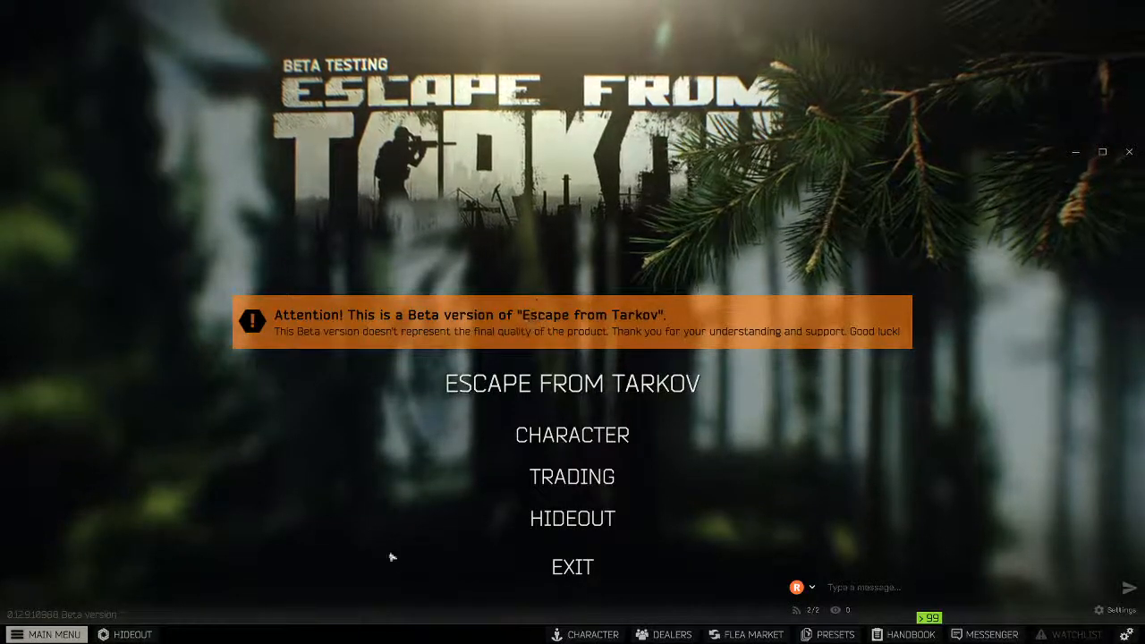
Step: Start a raid as a Scav on the Factory location, using the 15:28:00 time phase
left_click(564, 387)
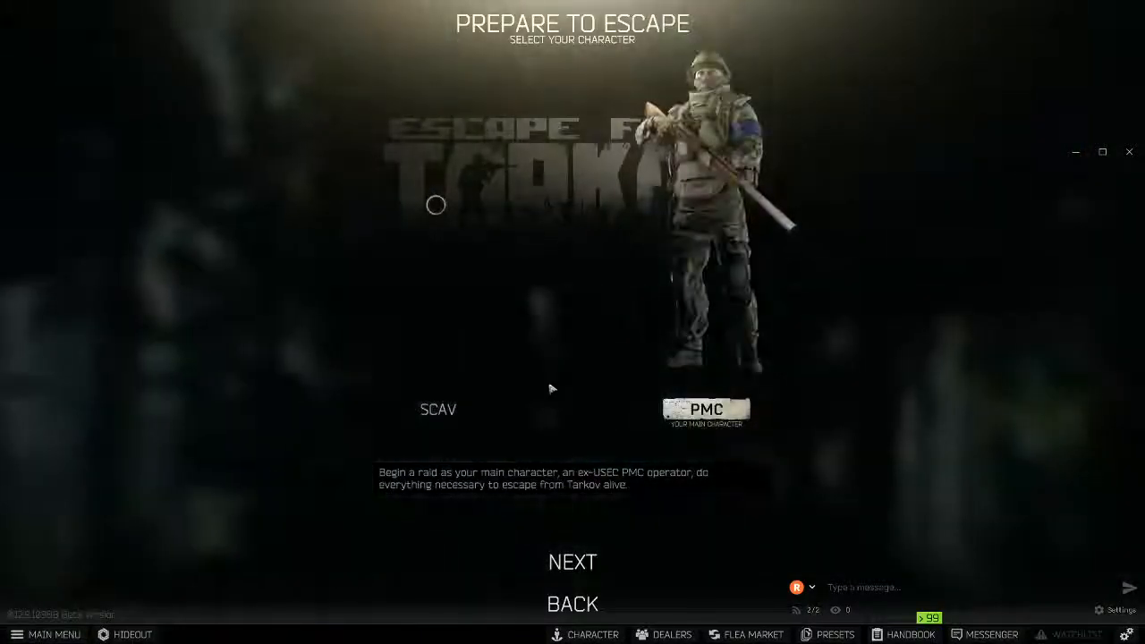
left_click(438, 409)
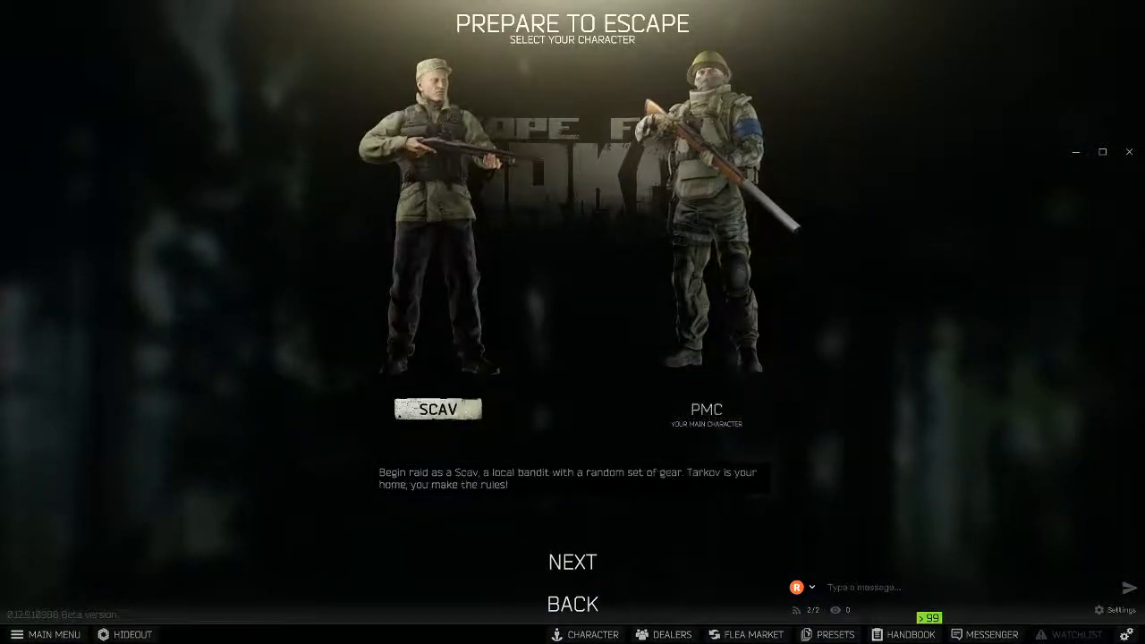
left_click(572, 562)
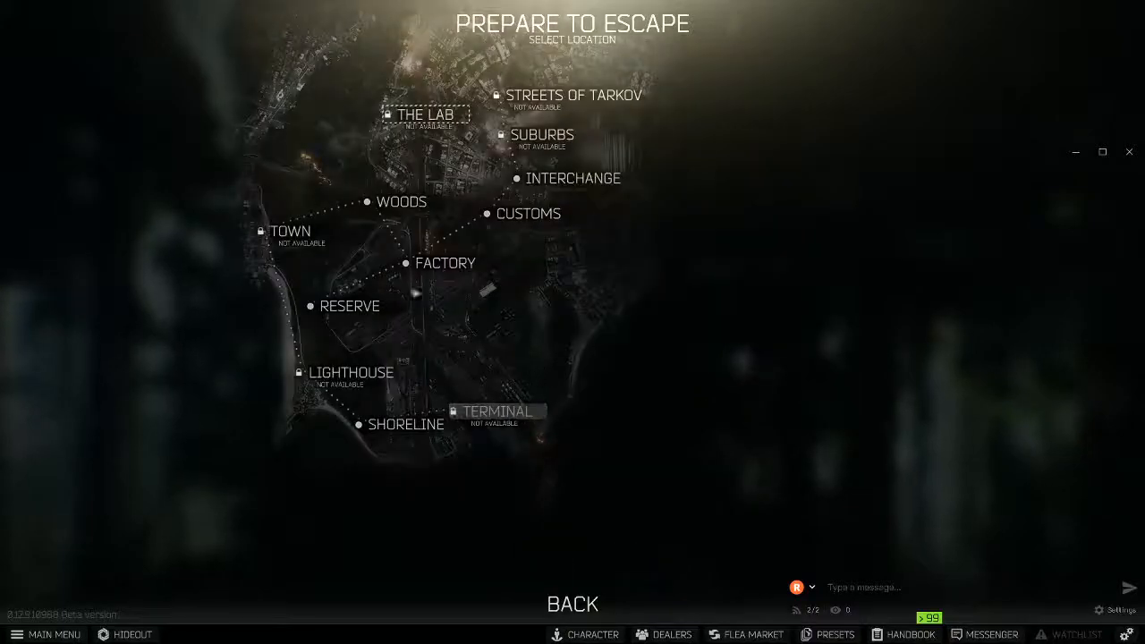
left_click(412, 265)
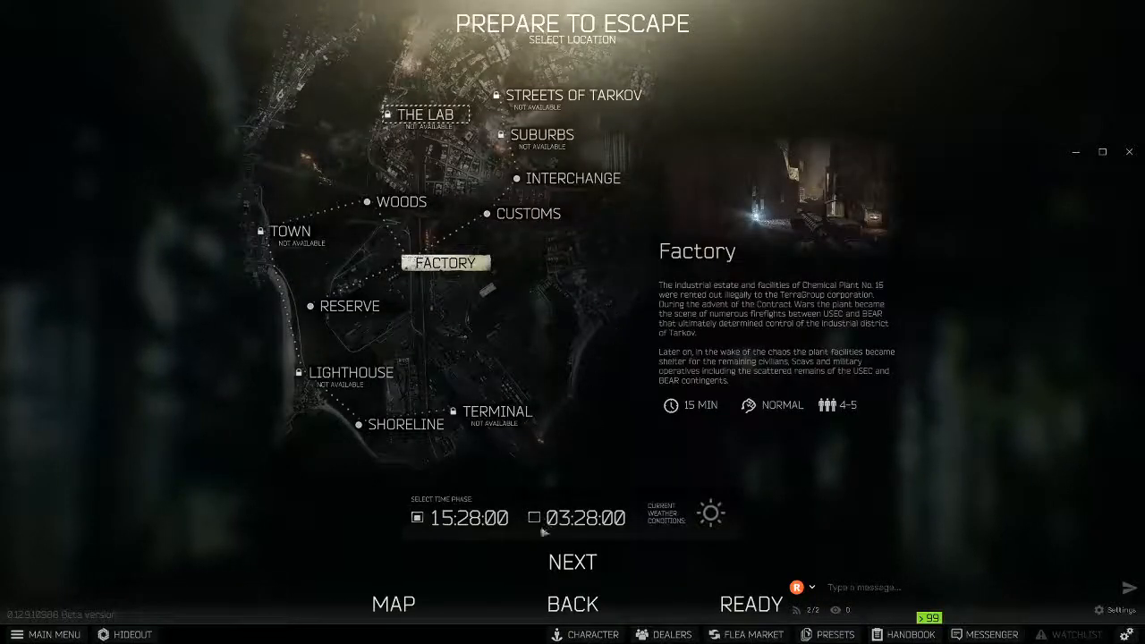
left_click(573, 562)
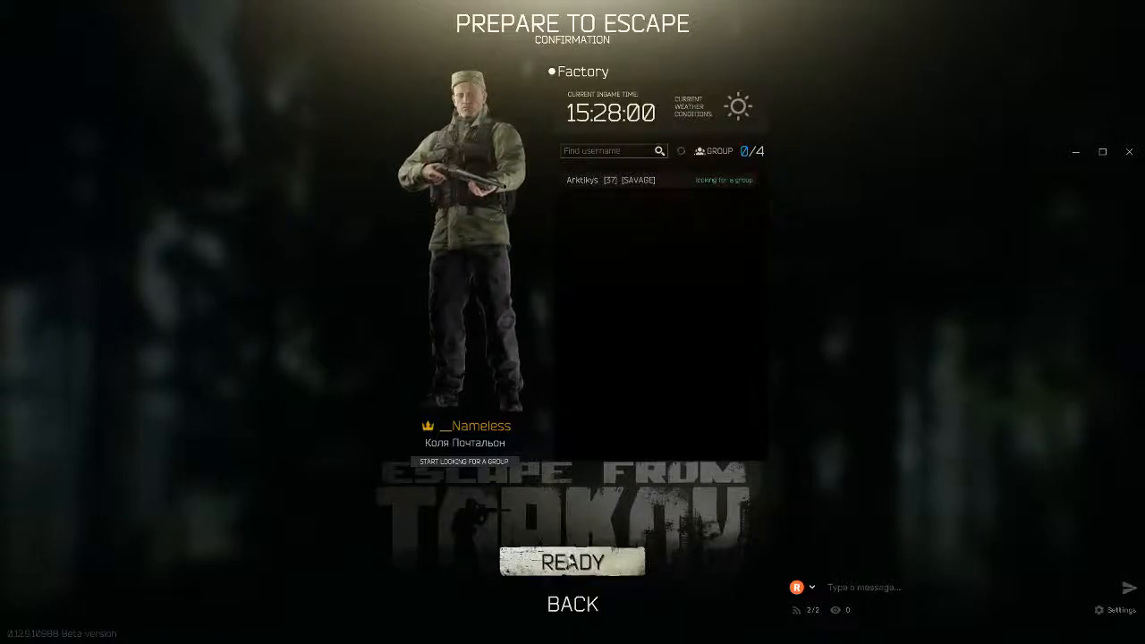
left_click(573, 562)
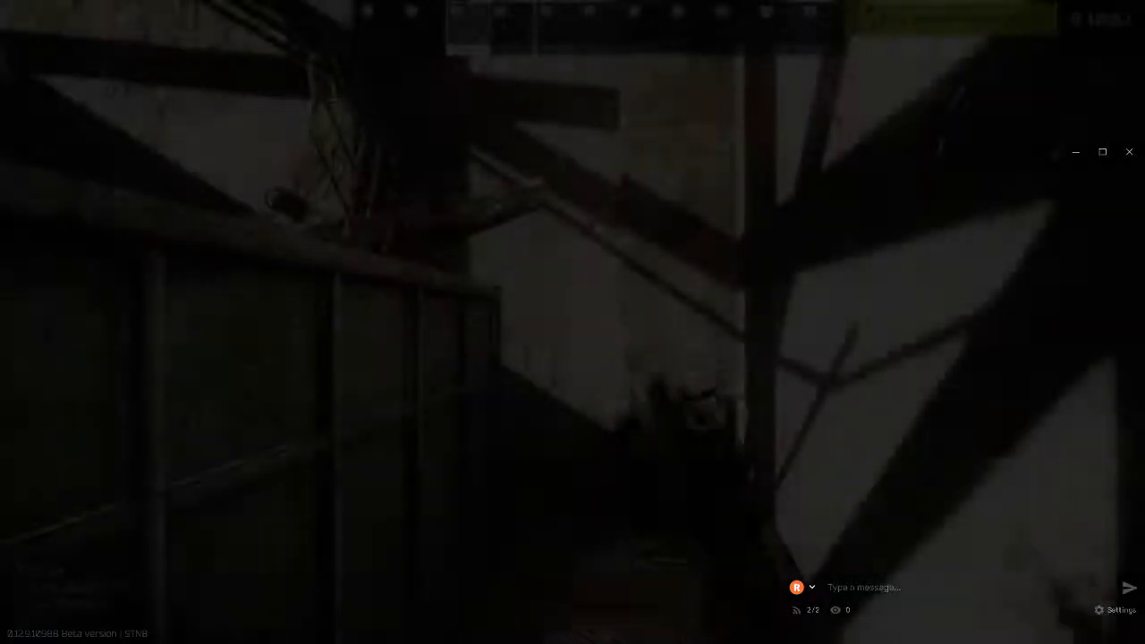
Step: Run from the spawn area across the factory floor to the doorway lit by the bright lamp
key("w")
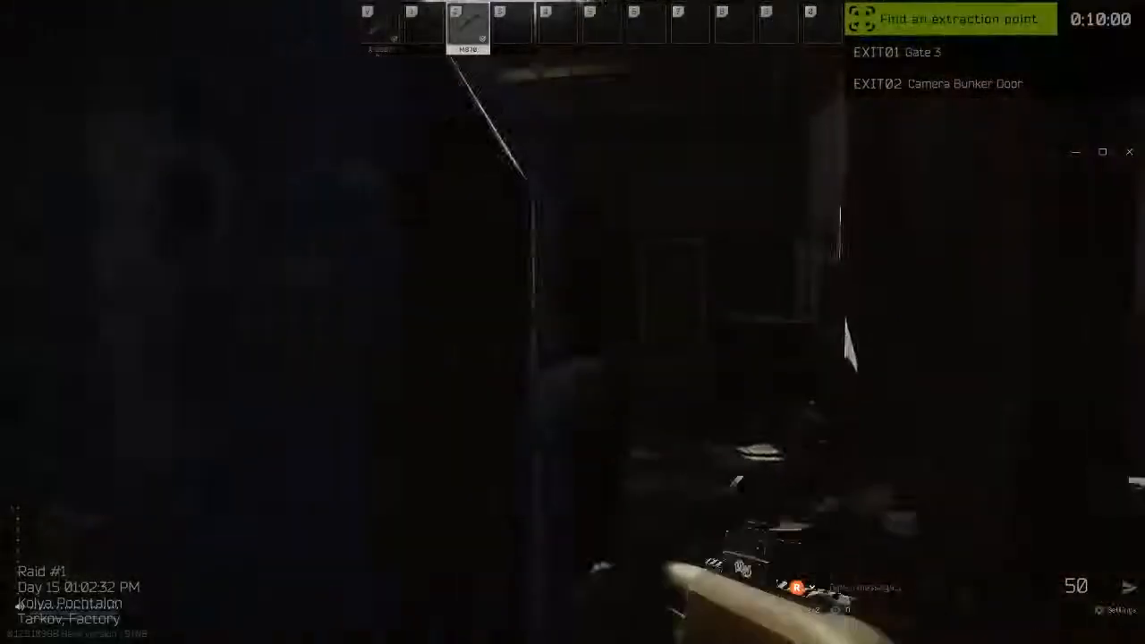
key("w")
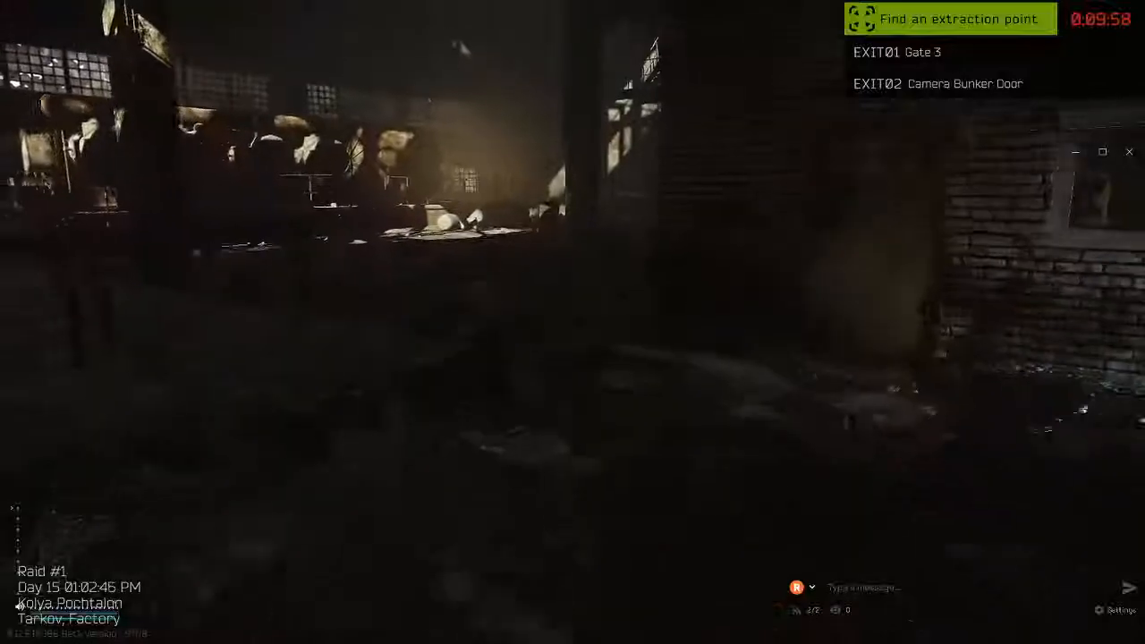
key("w")
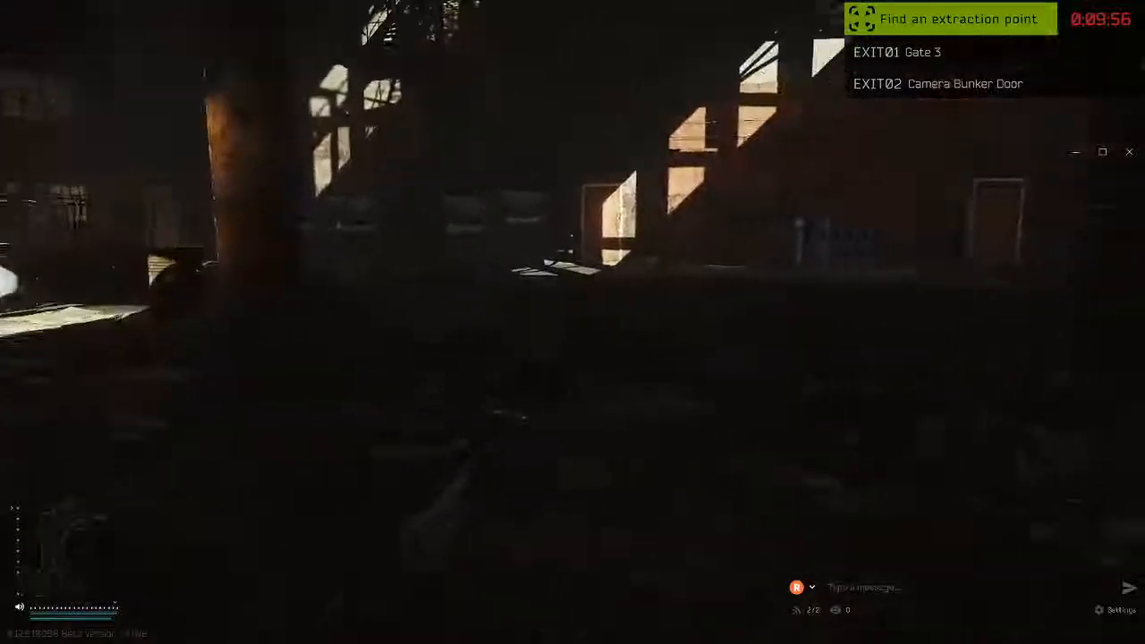
key("w")
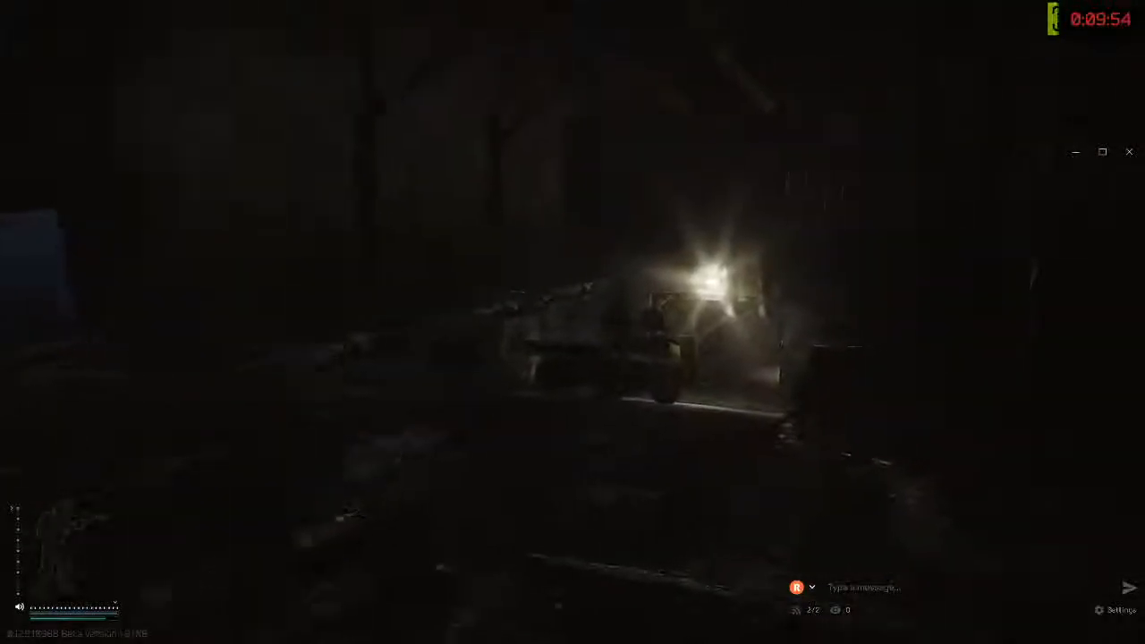
key("w")
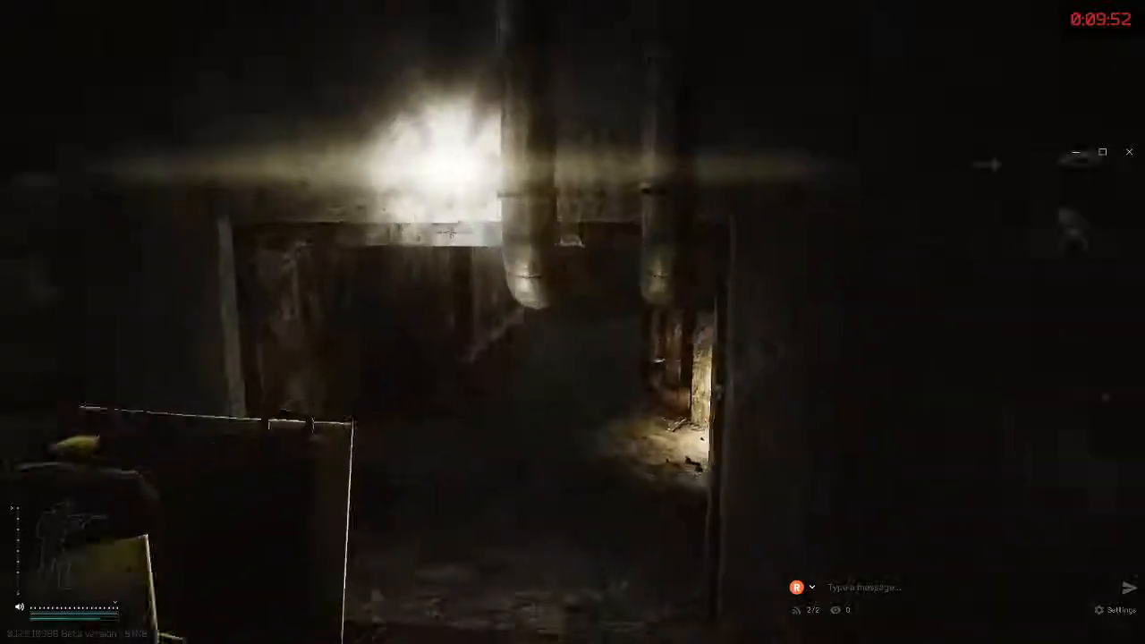
Step: Advance through the dark underground tunnel to the white-lit corner with the wall pipe
key("w")
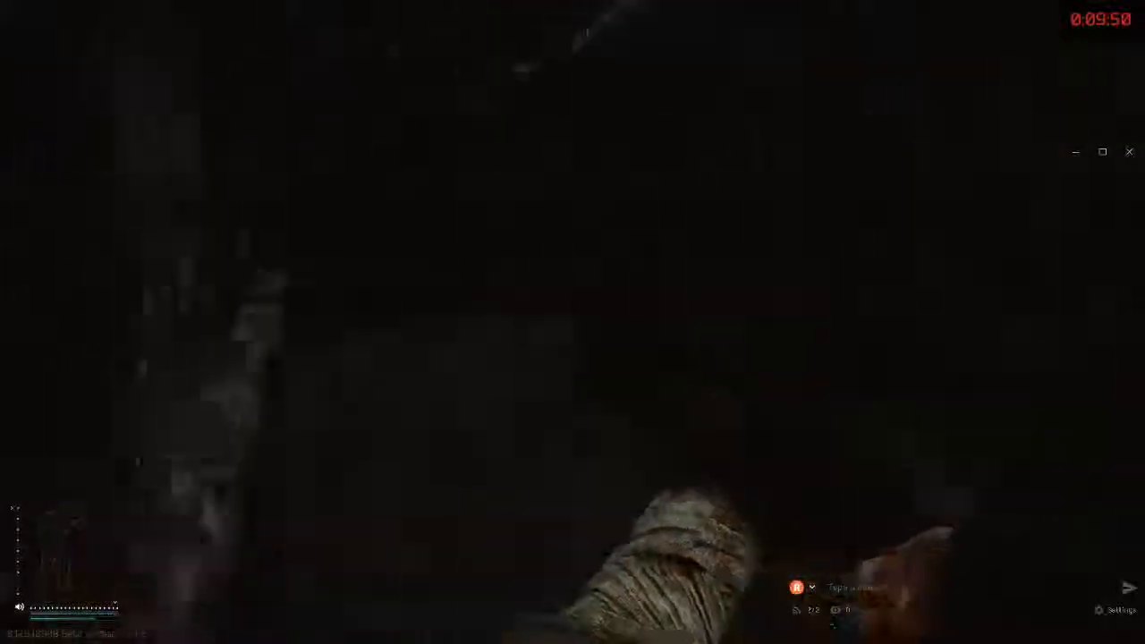
key("w")
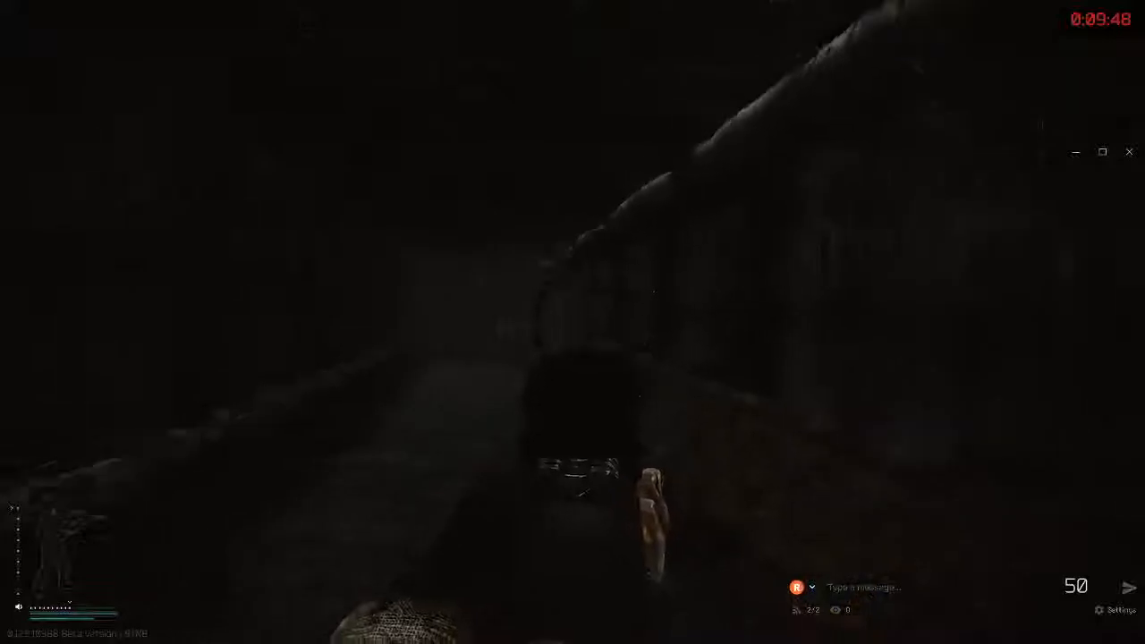
key("w")
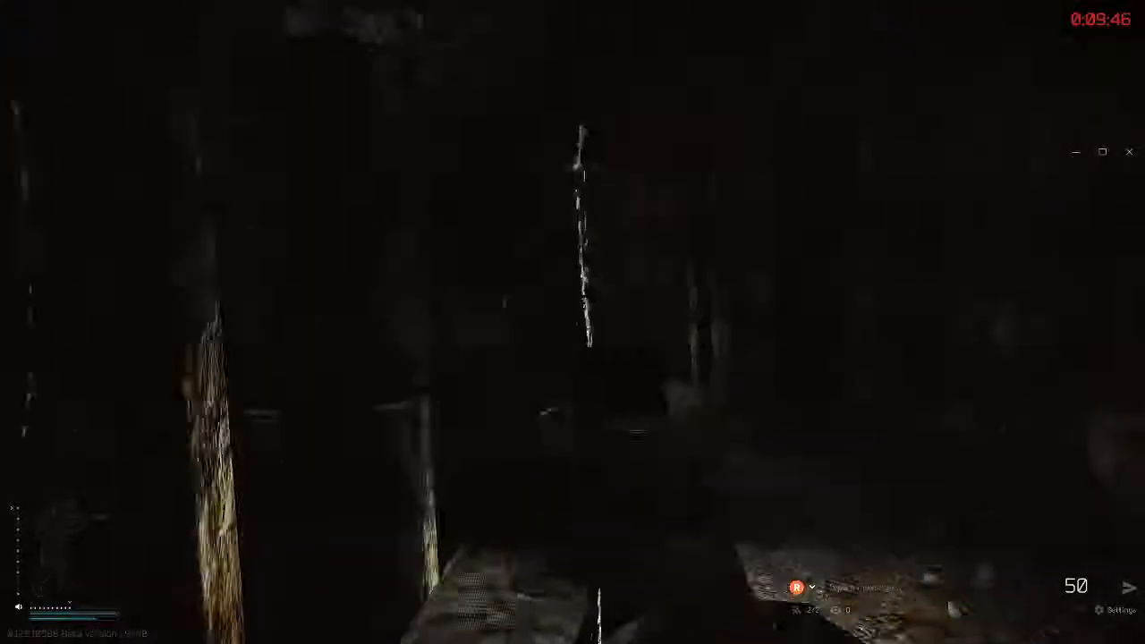
key("w")
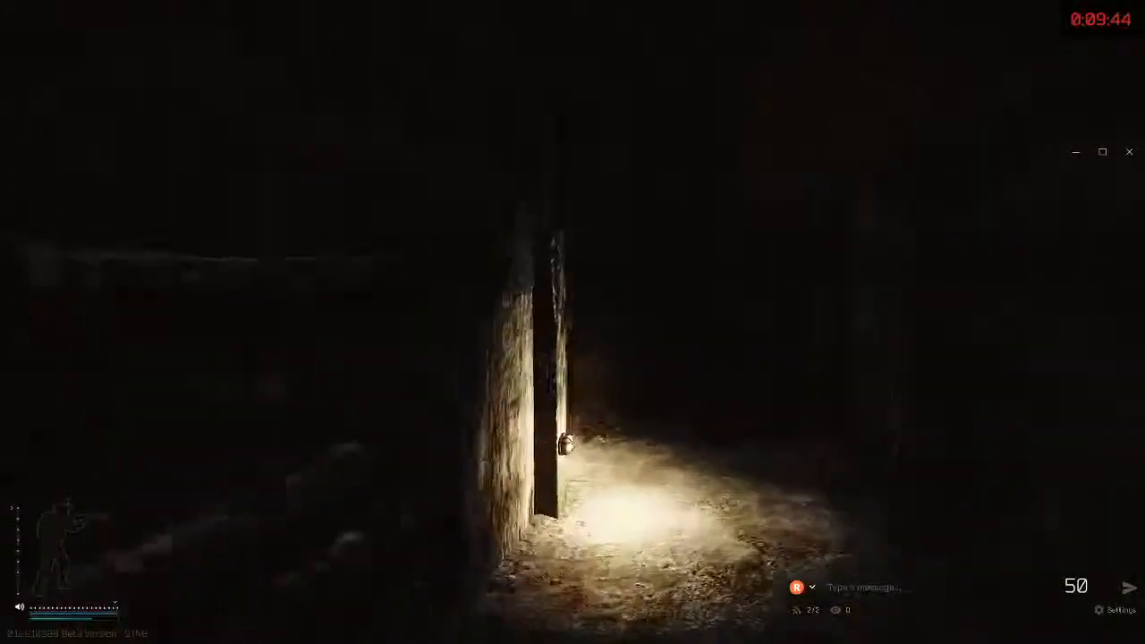
key("w")
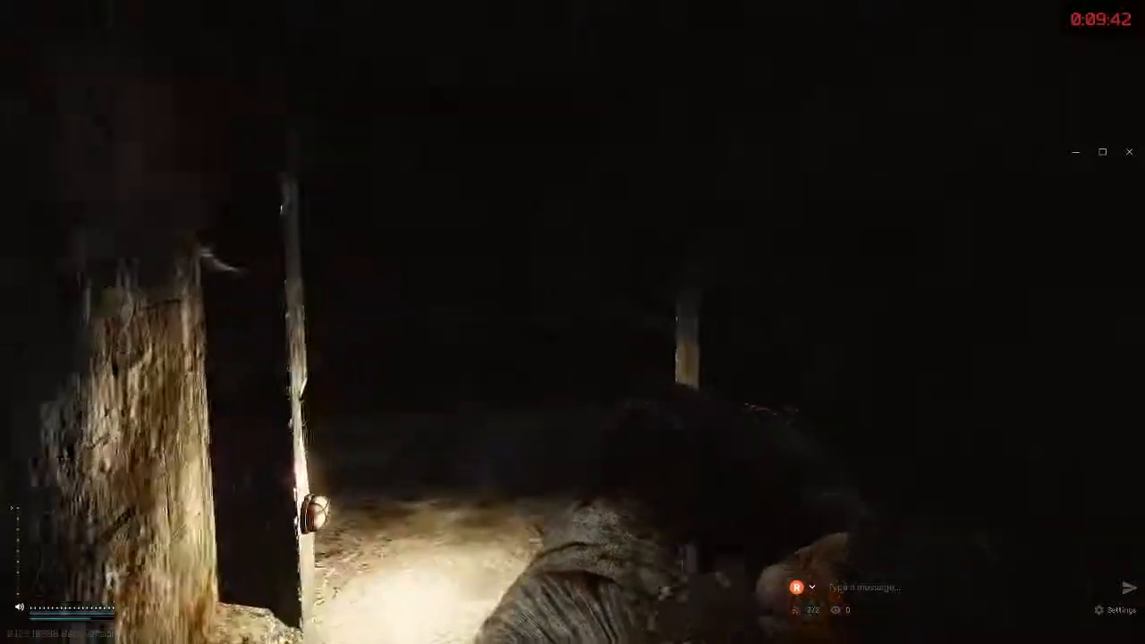
key("w")
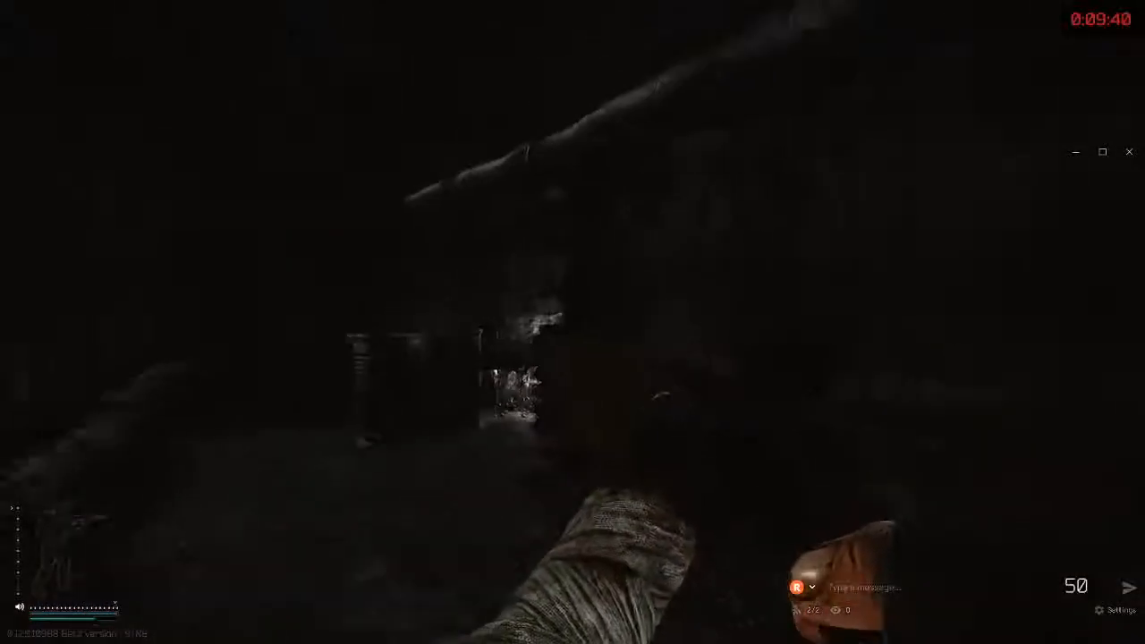
key("w")
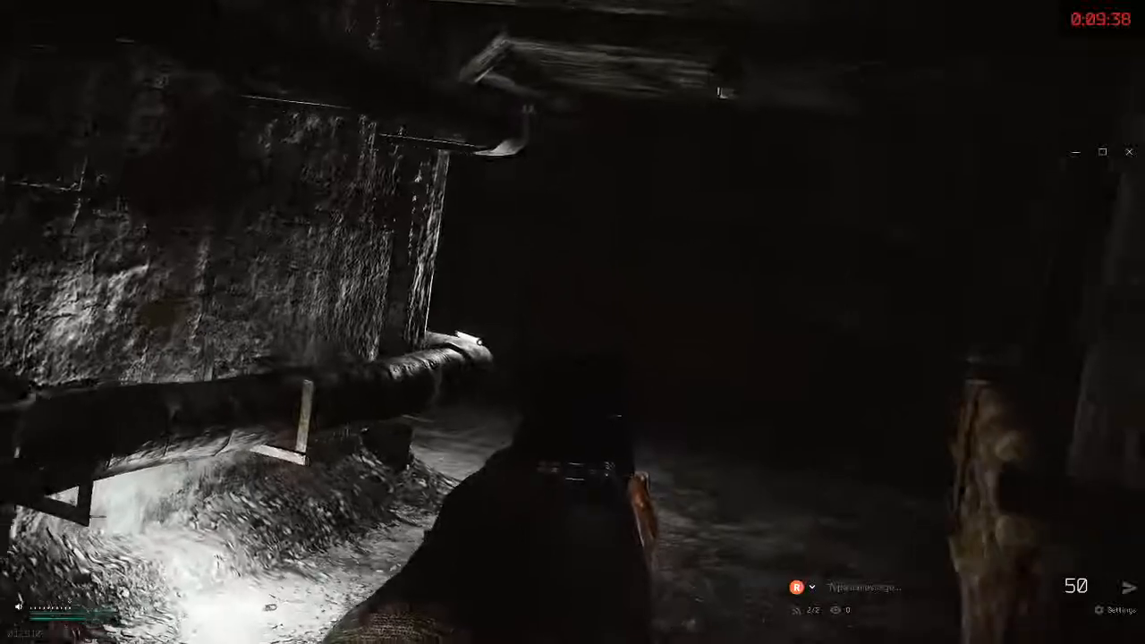
Step: Peek around the white-lit tunnel corner while leaning right, sprinting on between the checks
key("w")
key("e")
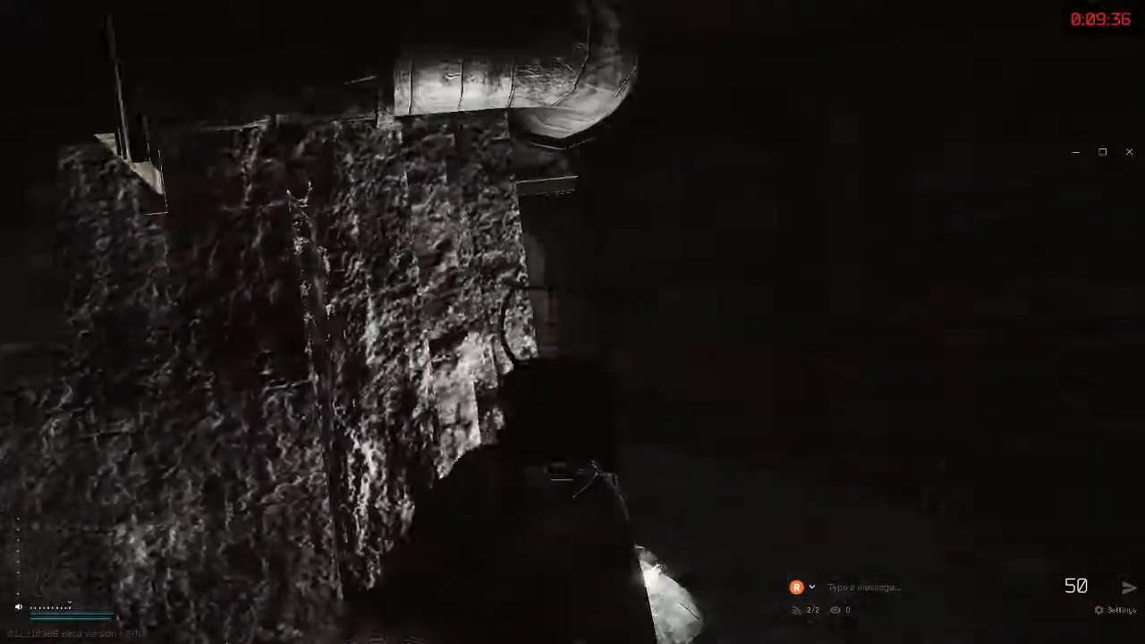
key("shift+w")
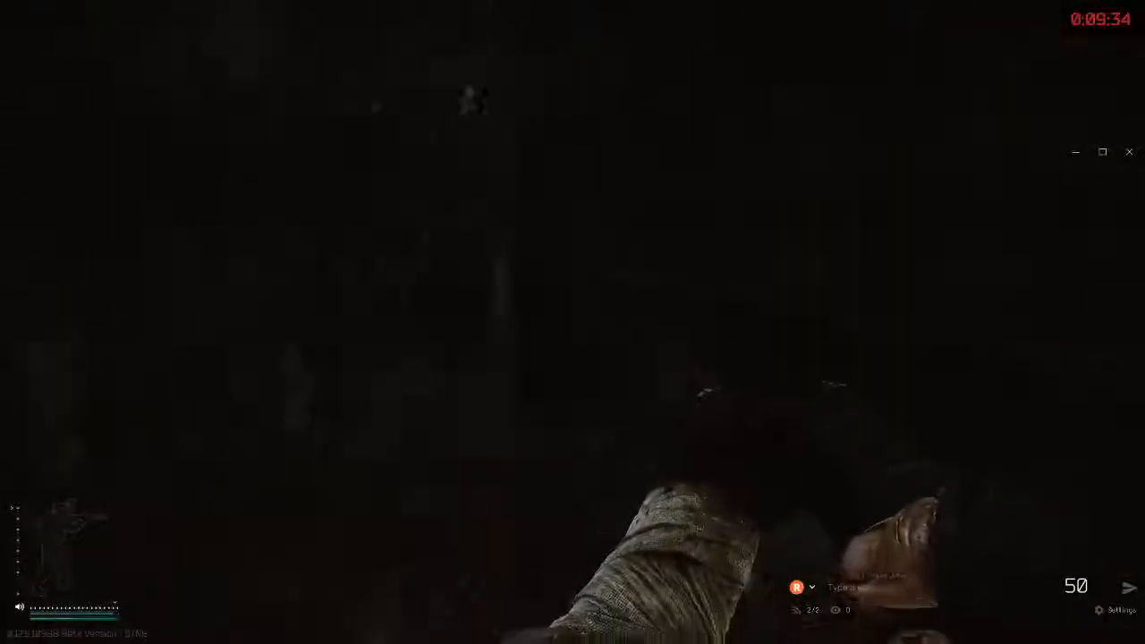
key("w")
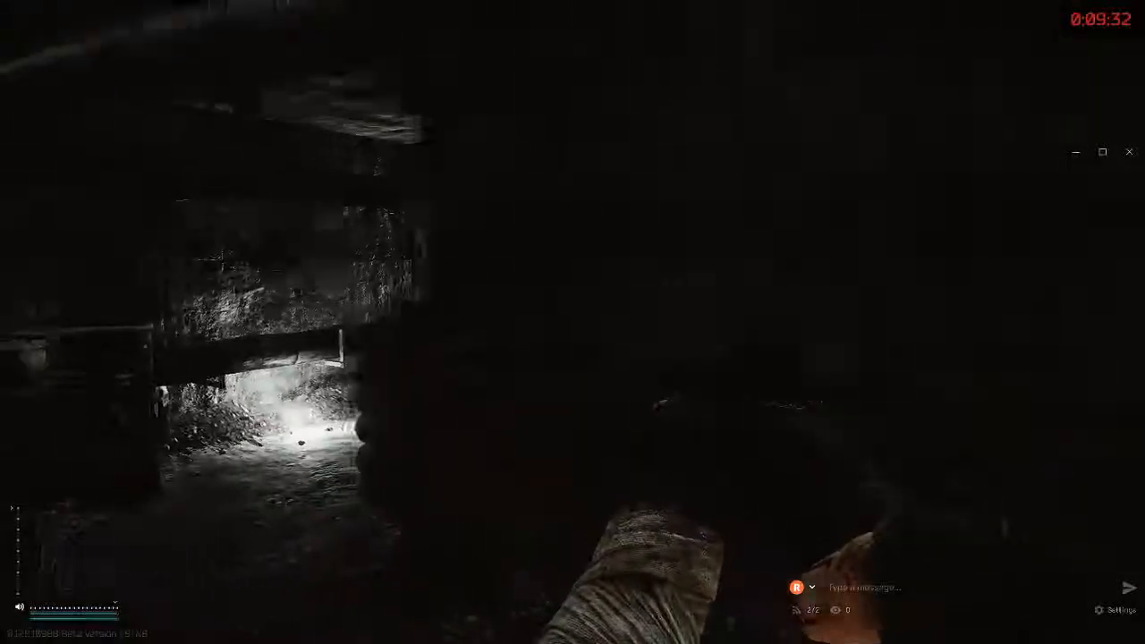
key("w")
key("e")
key("shift+w")
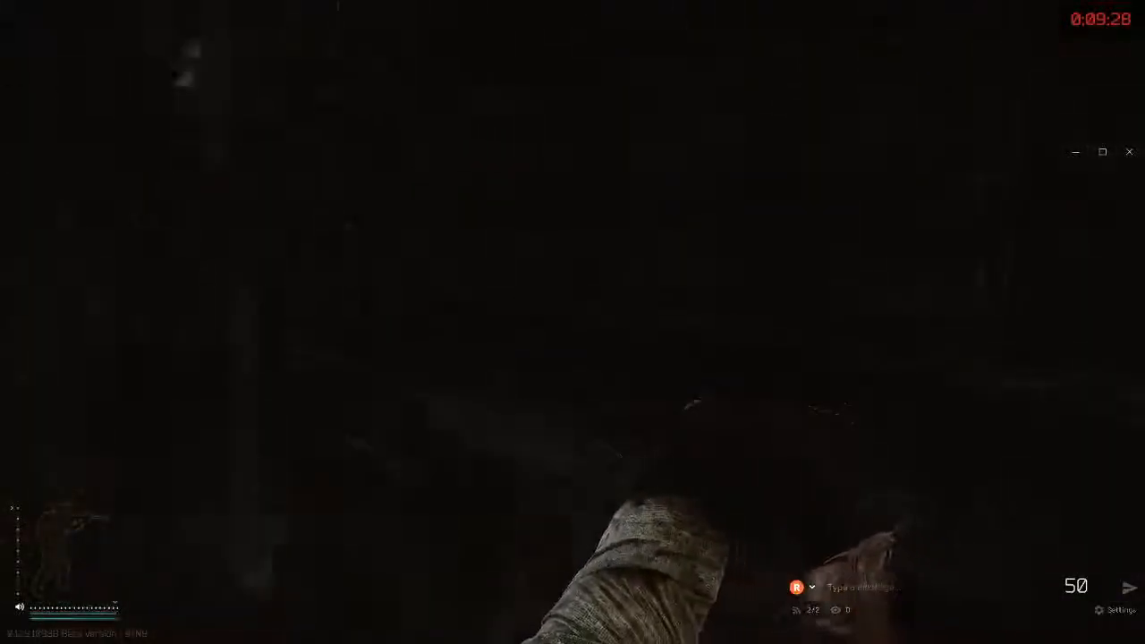
Step: Move through the dark passage to the pillar with the caged floor lamp
key("w")
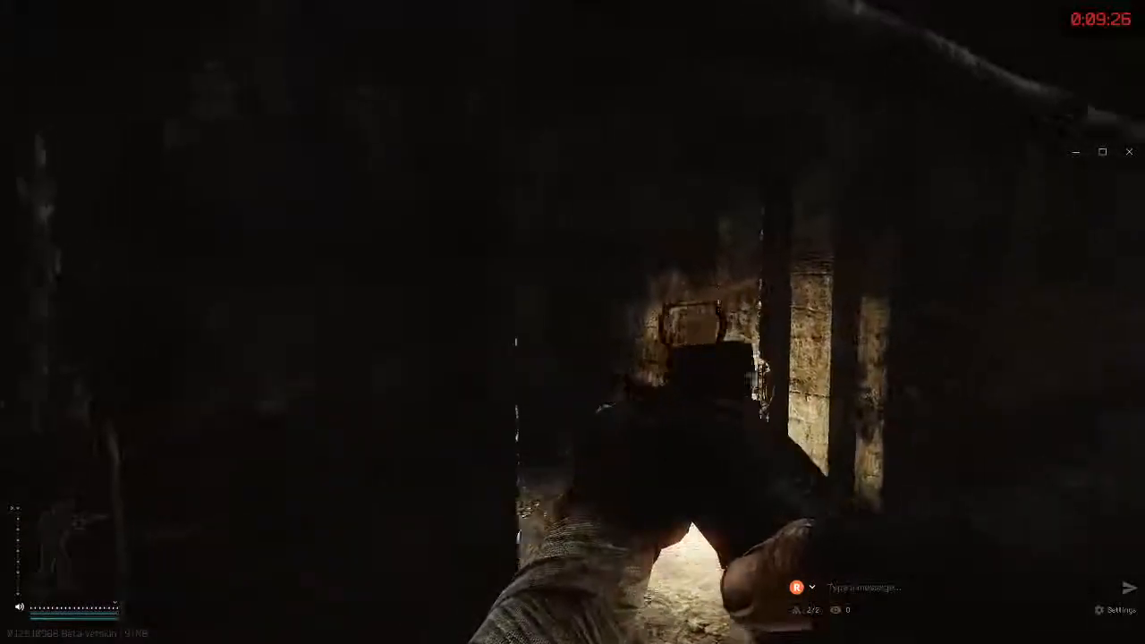
key("w")
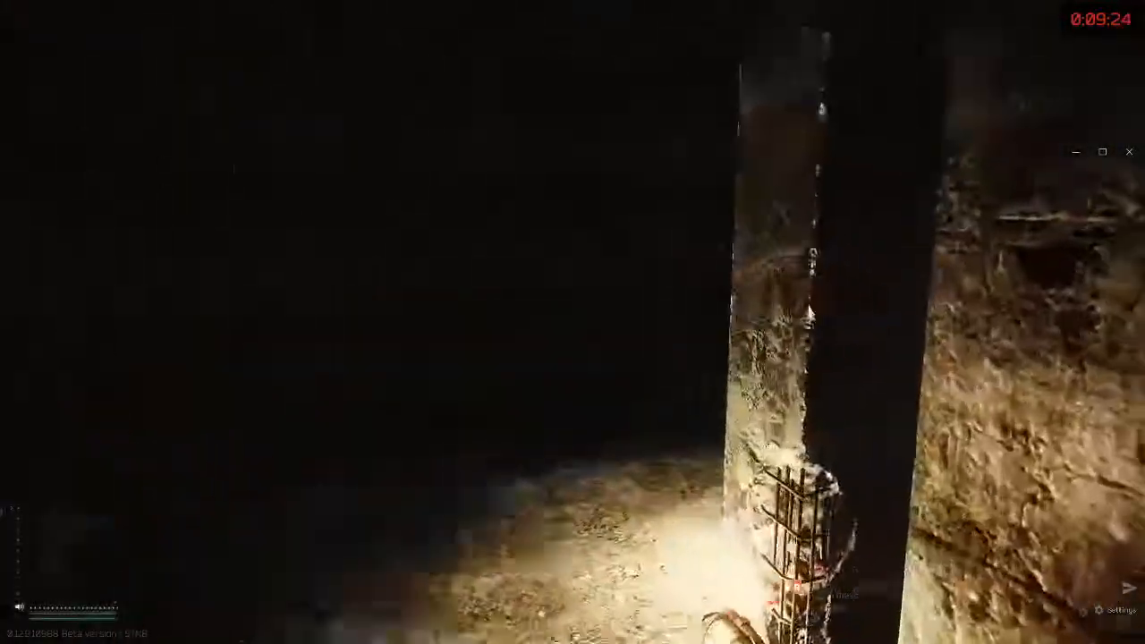
key("w")
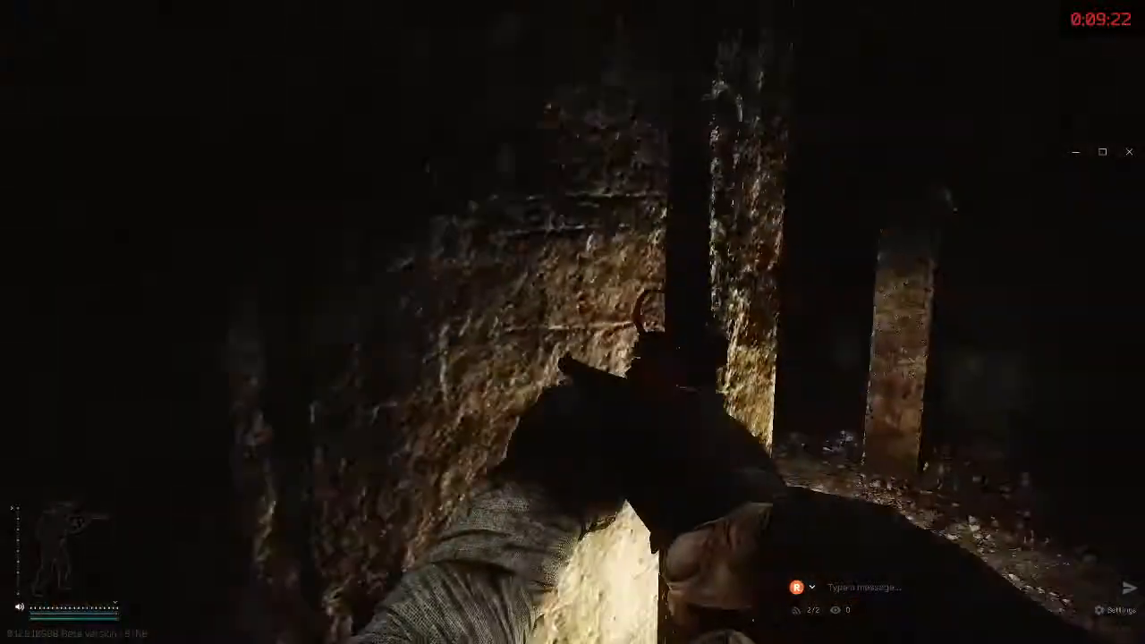
Step: Check the Scav's carried gear in the inventory and return to the white-lit tunnel wall
key("Tab")
key("w")
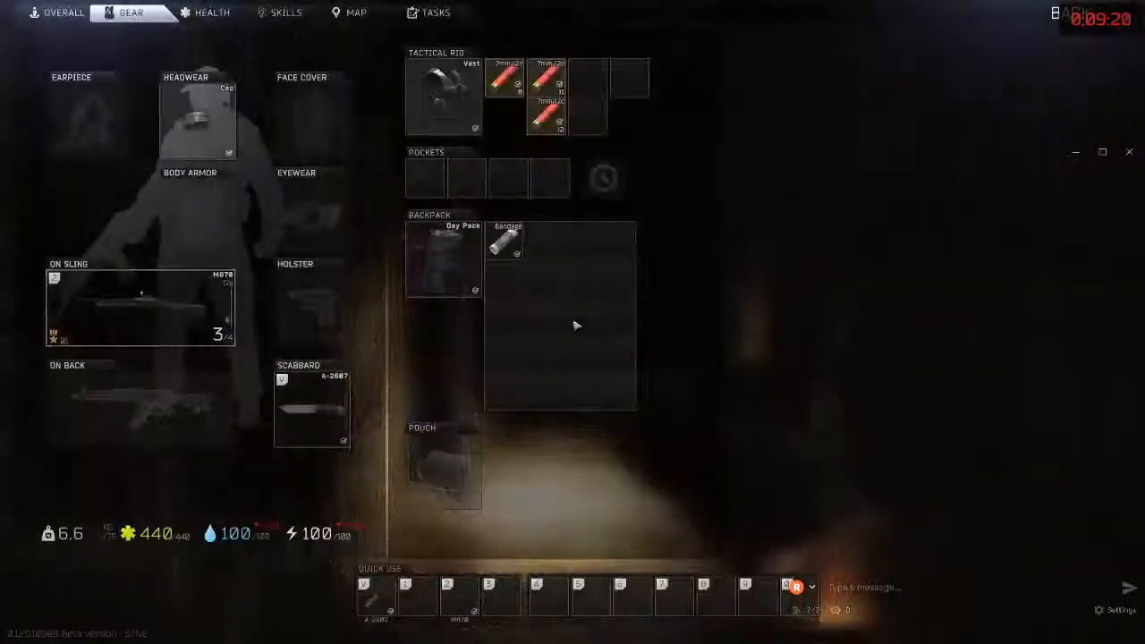
key("Tab")
key("w")
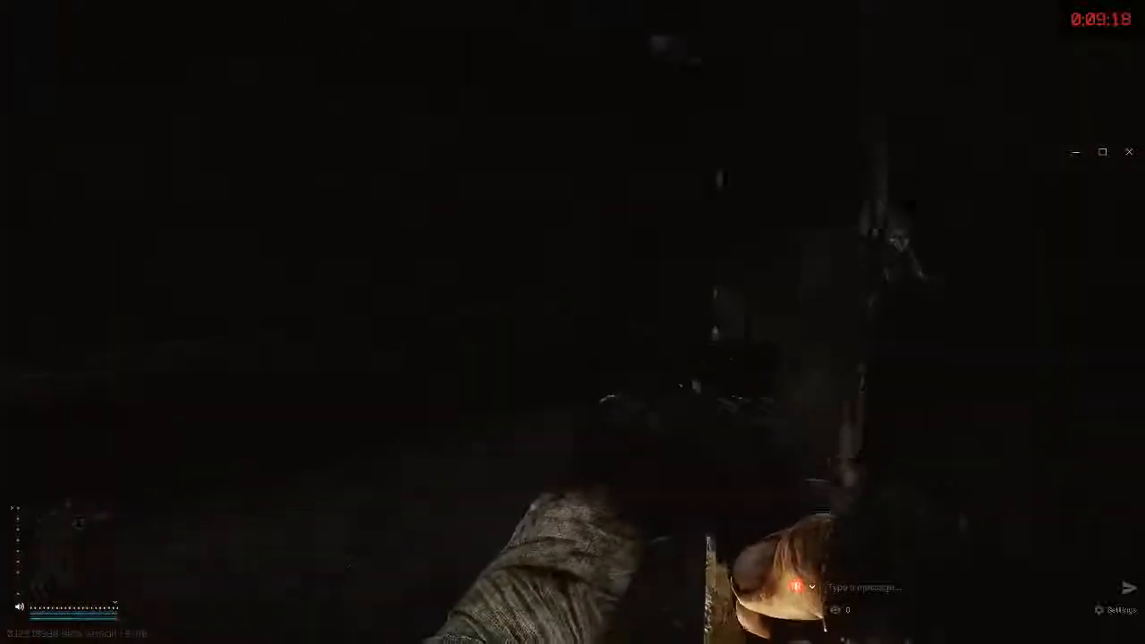
key("w")
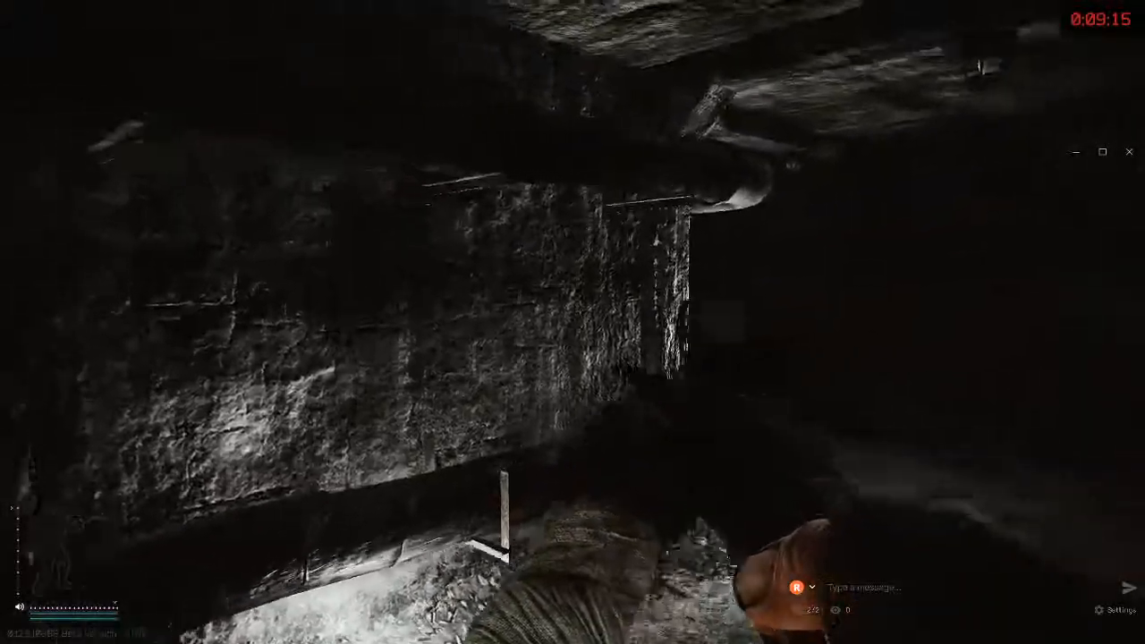
Step: Aim the shotgun around the white-lit corner while leaning right, covering the sandbagged passage
key("w")
right_click(572, 323)
key("e")
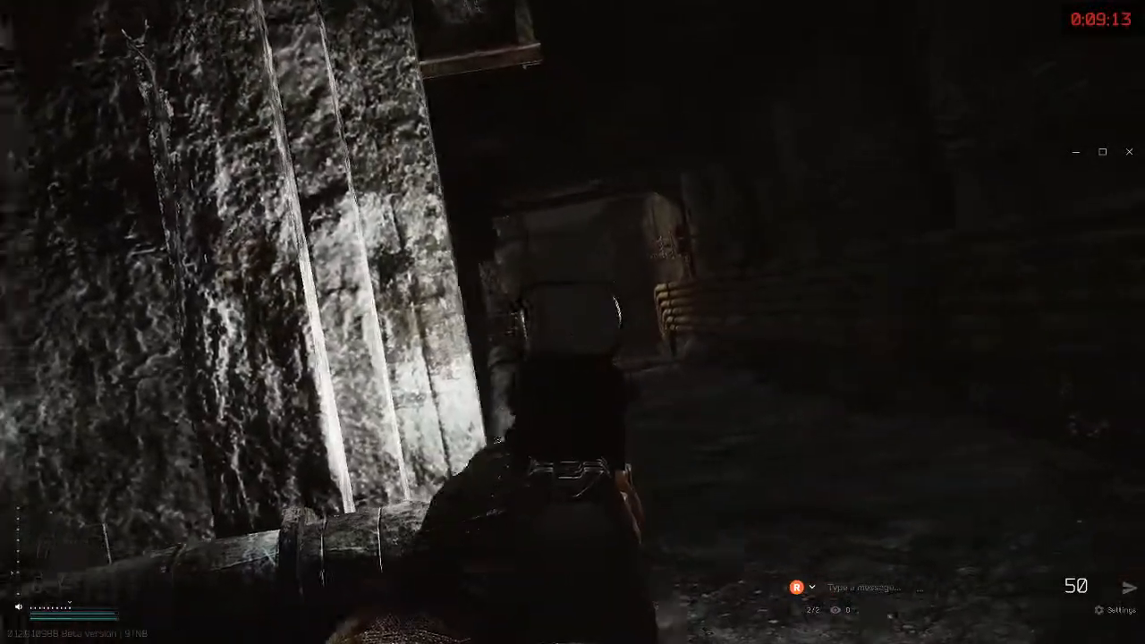
right_click(573, 323)
key("w")
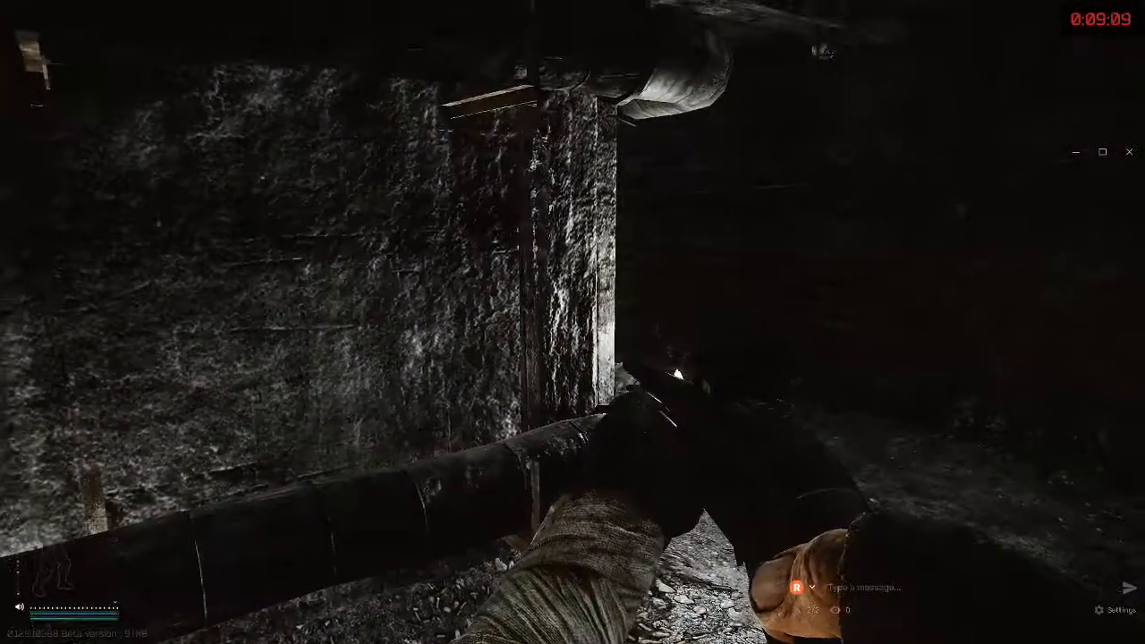
key("w")
right_click(572, 322)
key("e")
key("d")
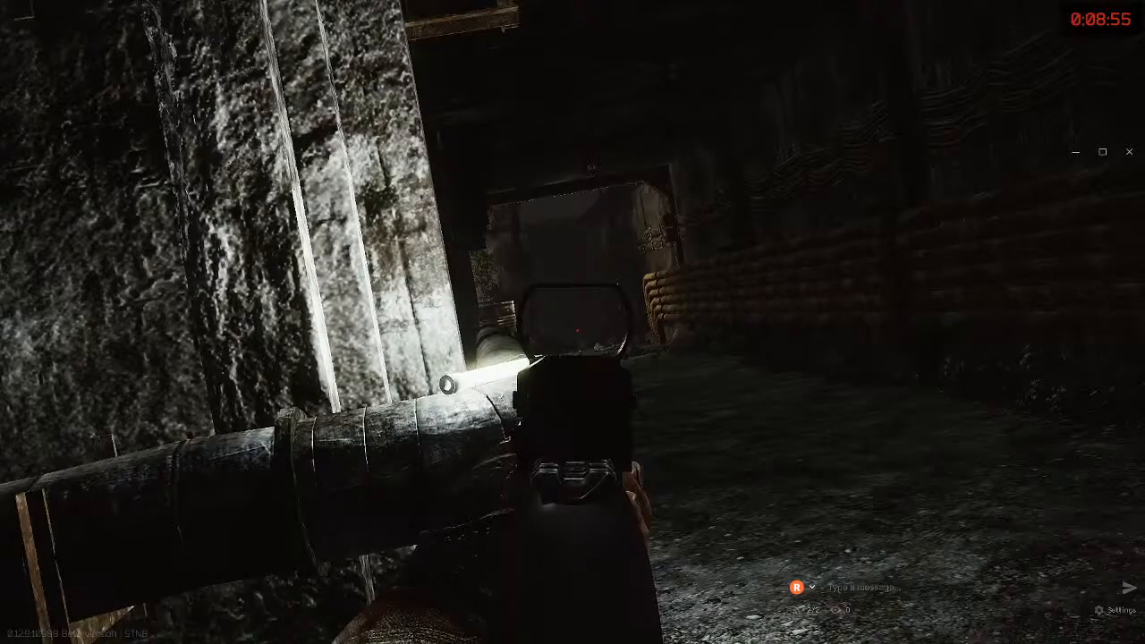
Step: Sprint past the sandbags and aim briefly beside the white-lit tunnel wall
key("shift+w")
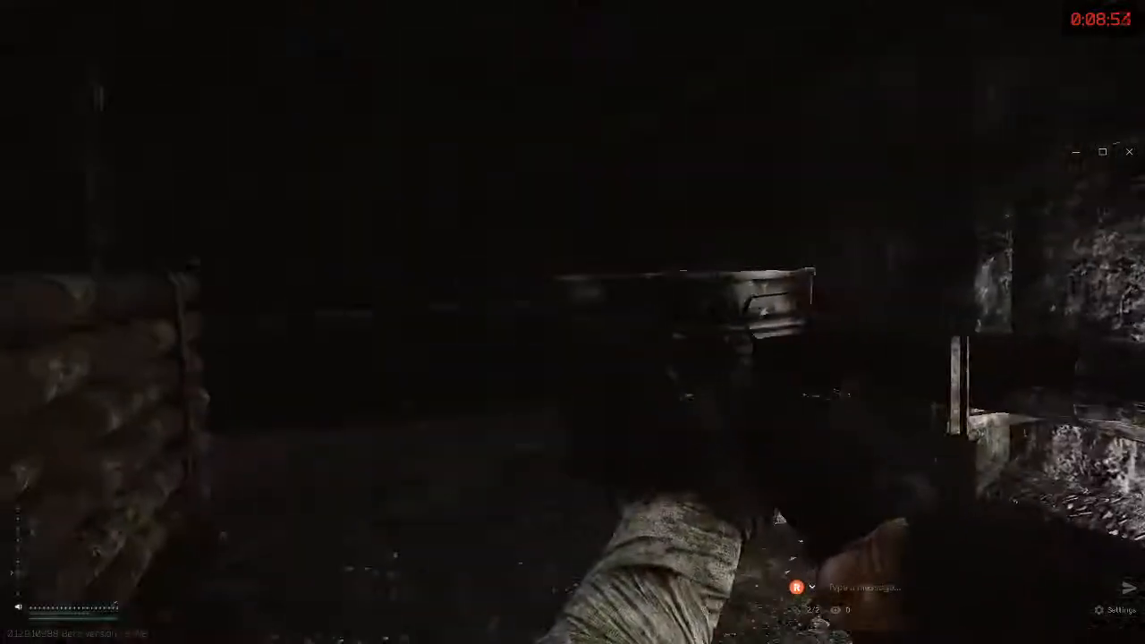
right_click(573, 322)
right_click(573, 322)
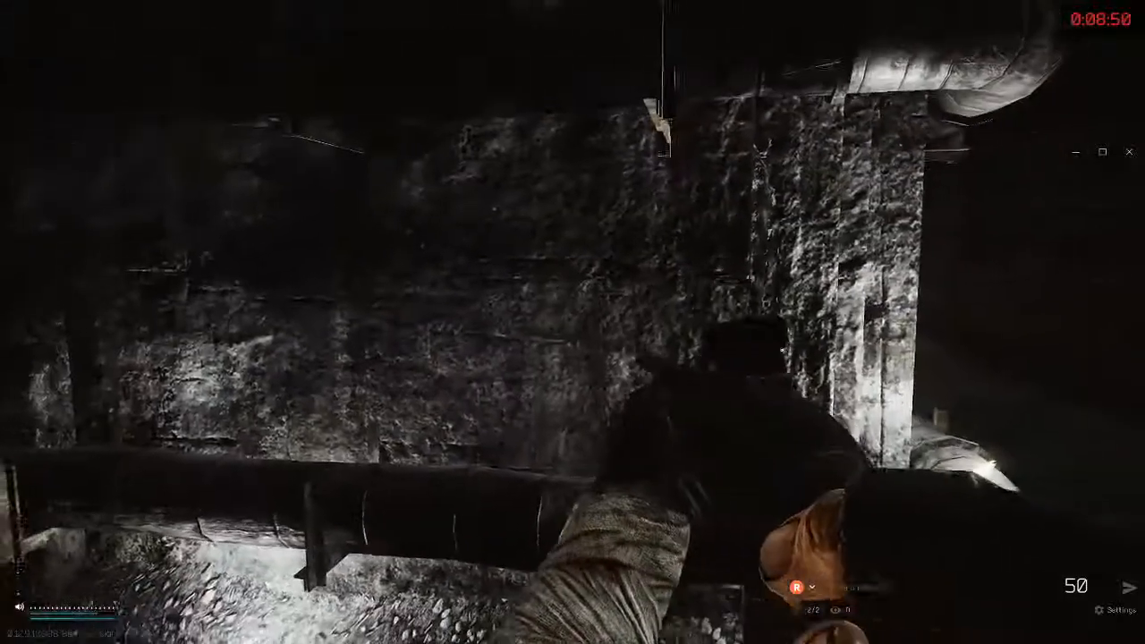
Step: Aim beside the white-lit tunnel wall, lean right to cover the sandbagged passage, and lower the weapon
right_click(573, 322)
right_click(573, 322)
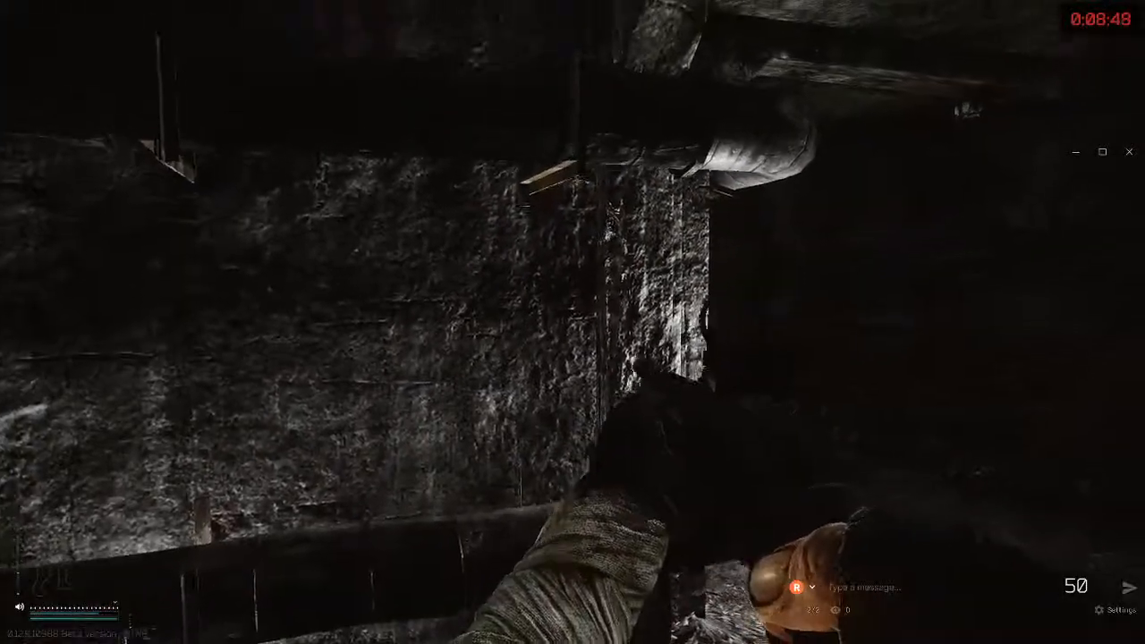
right_click(573, 322)
key("e")
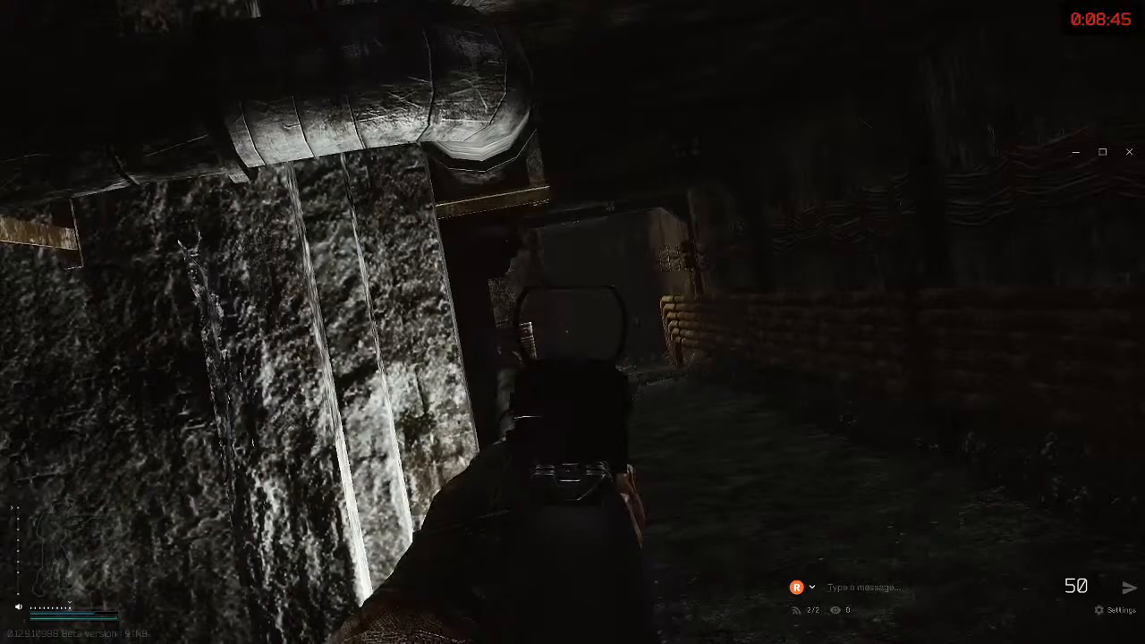
right_click(573, 322)
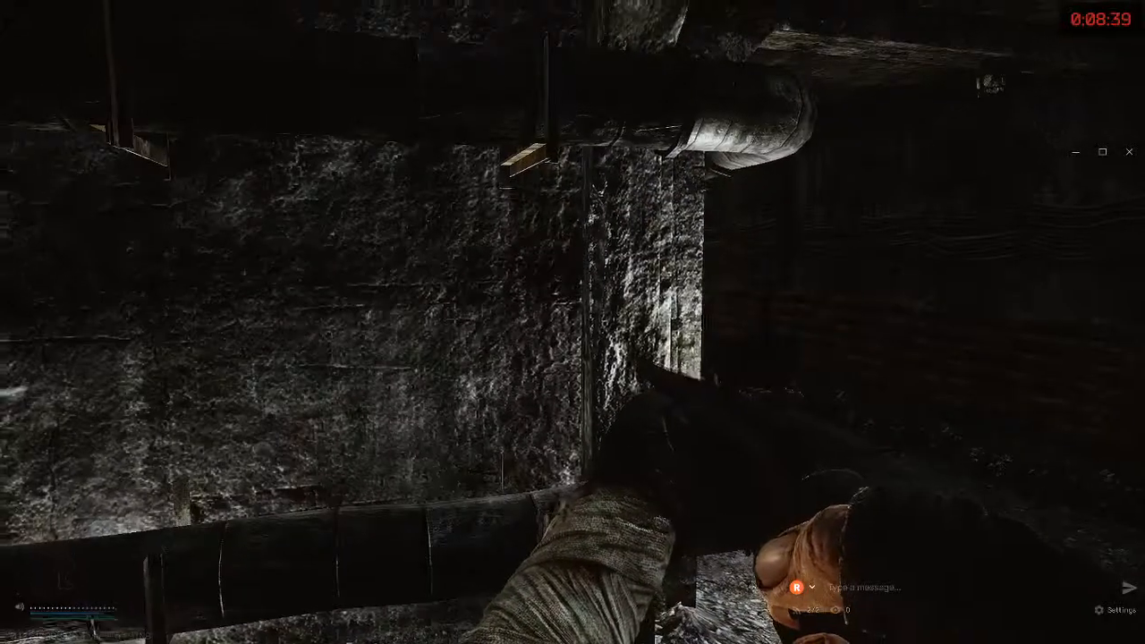
Step: Aim around the white-lit corner again while leaning and moving right, and crouch behind the low pipe
key("e")
right_click(572, 322)
key("d")
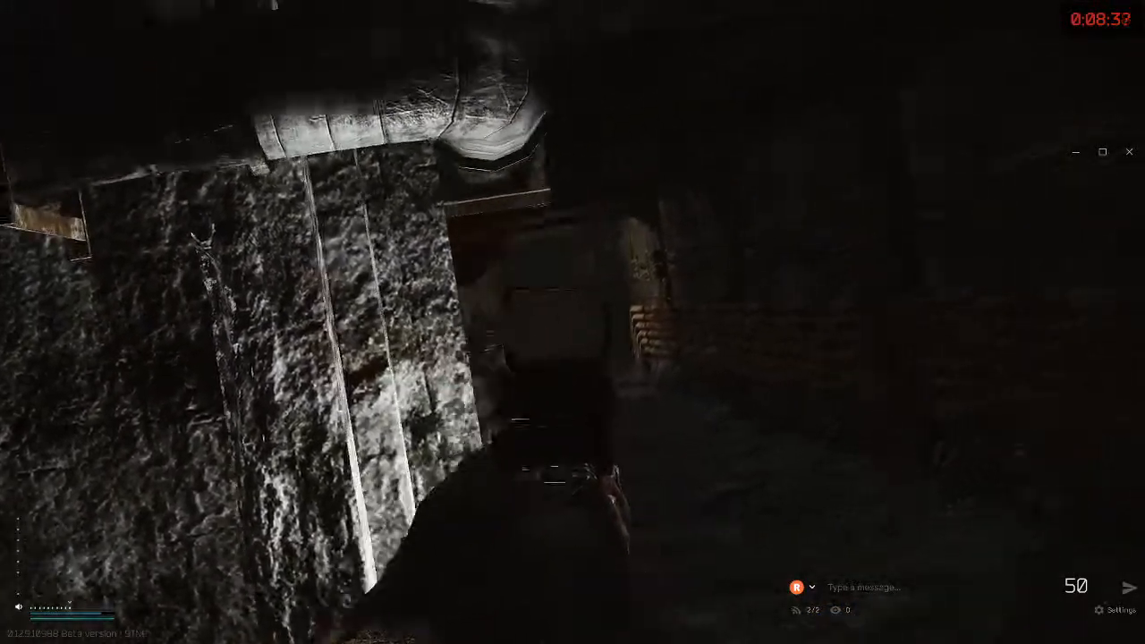
key("c")
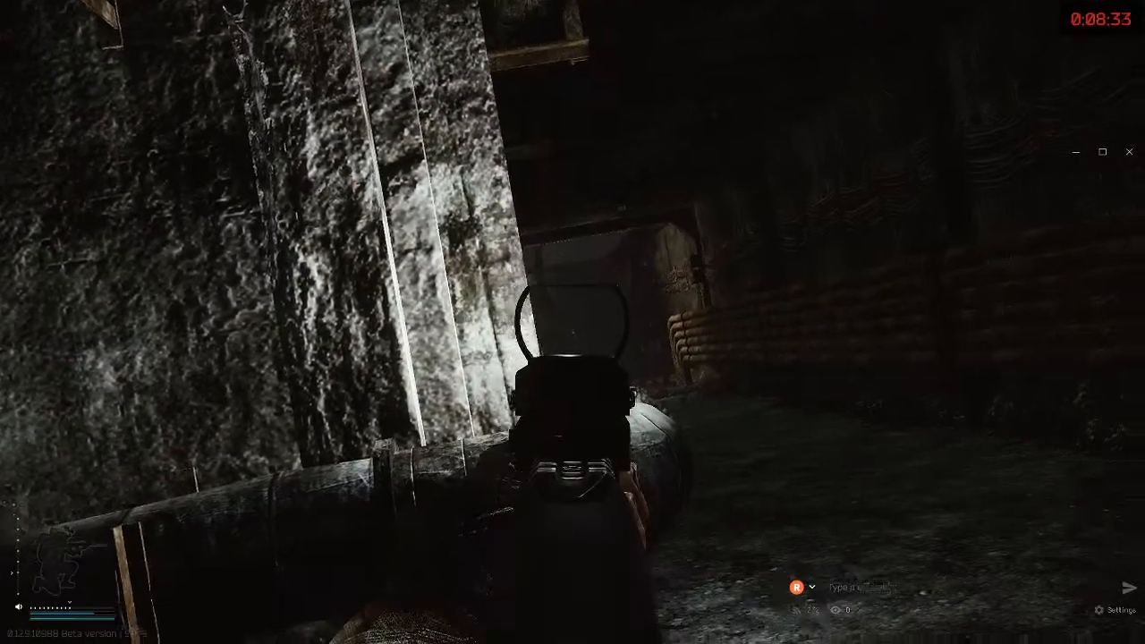
Step: Sprint past the metal barrel, aim down the dark passage, and advance back to the white-lit wall
key("shift+w")
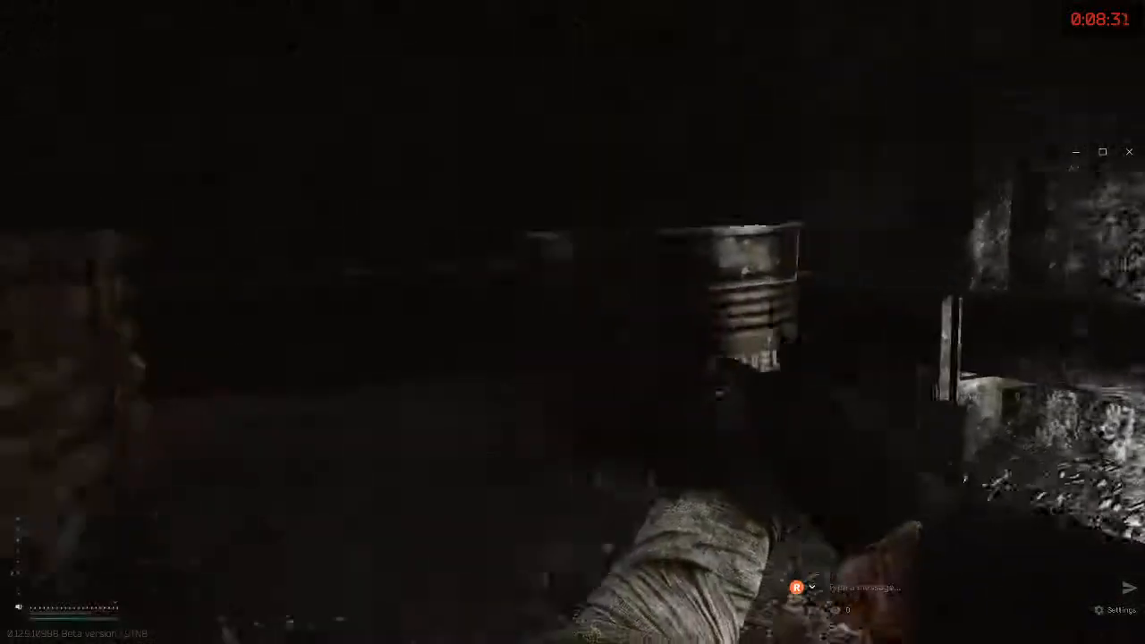
right_click(573, 322)
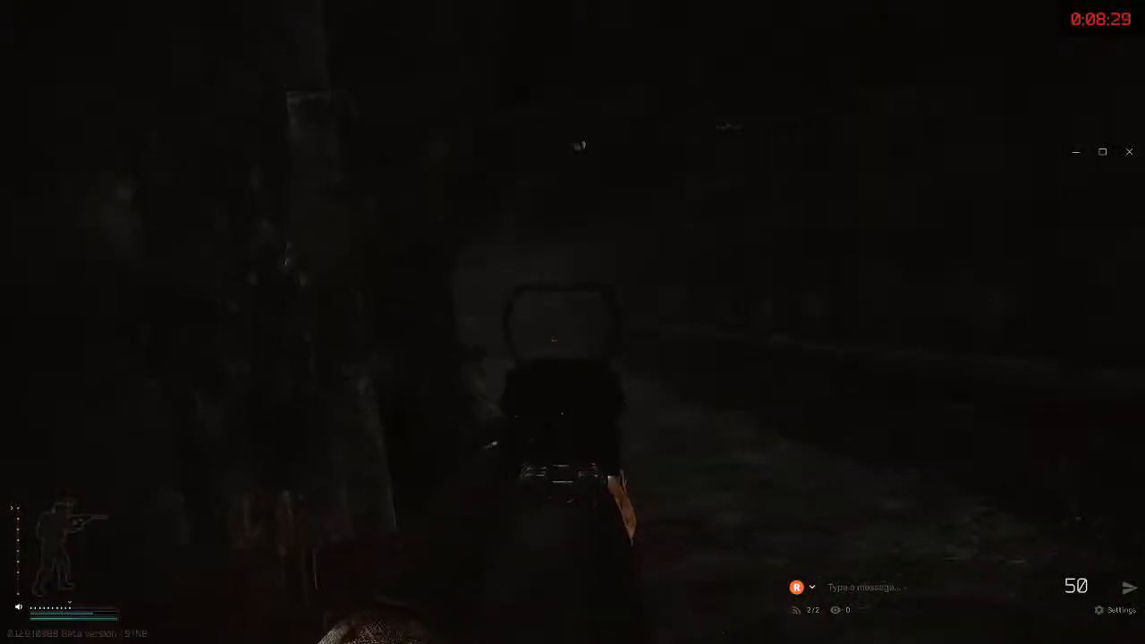
key("shift+w")
key("w")
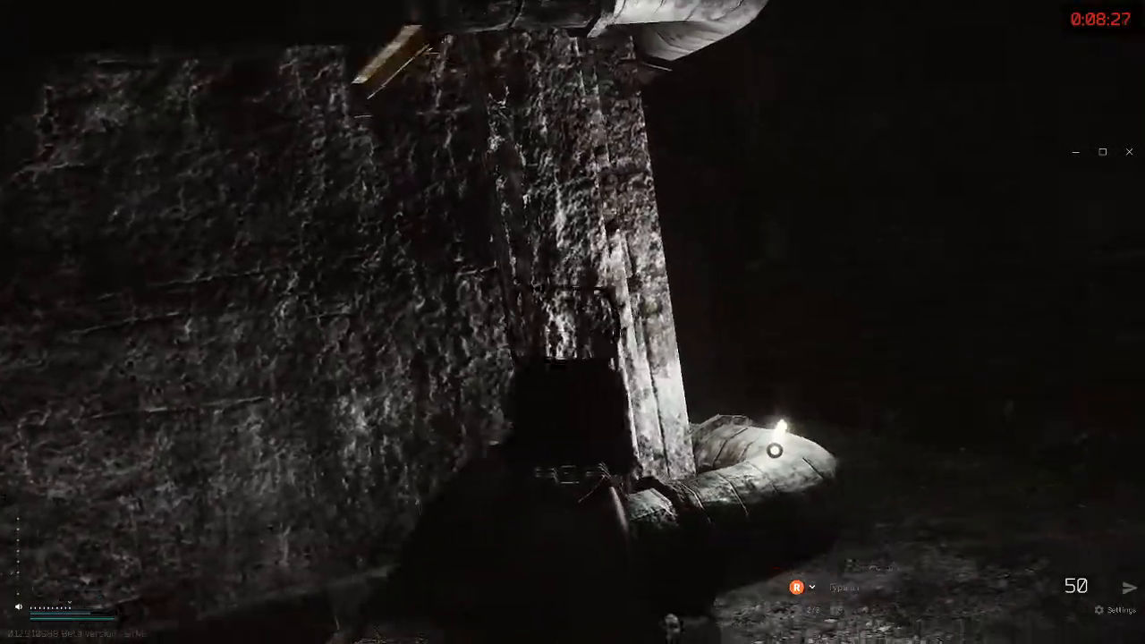
key("w")
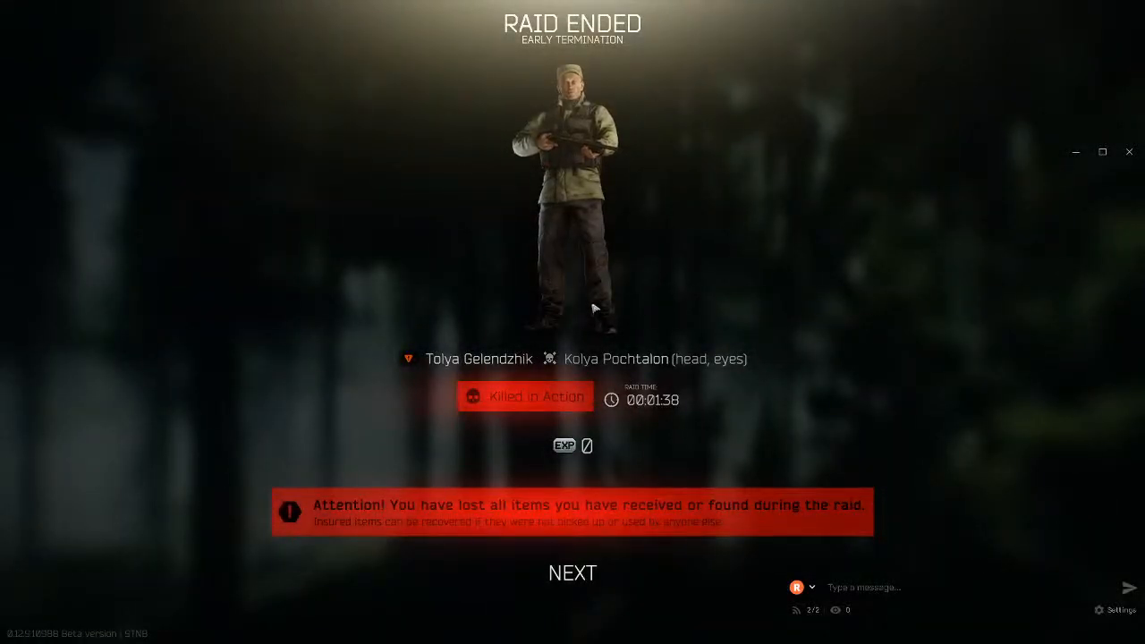
Step: Show the killer's report options, proceed through the raid result screens to the main menu, and exit the game to the desktop
left_click(407, 359)
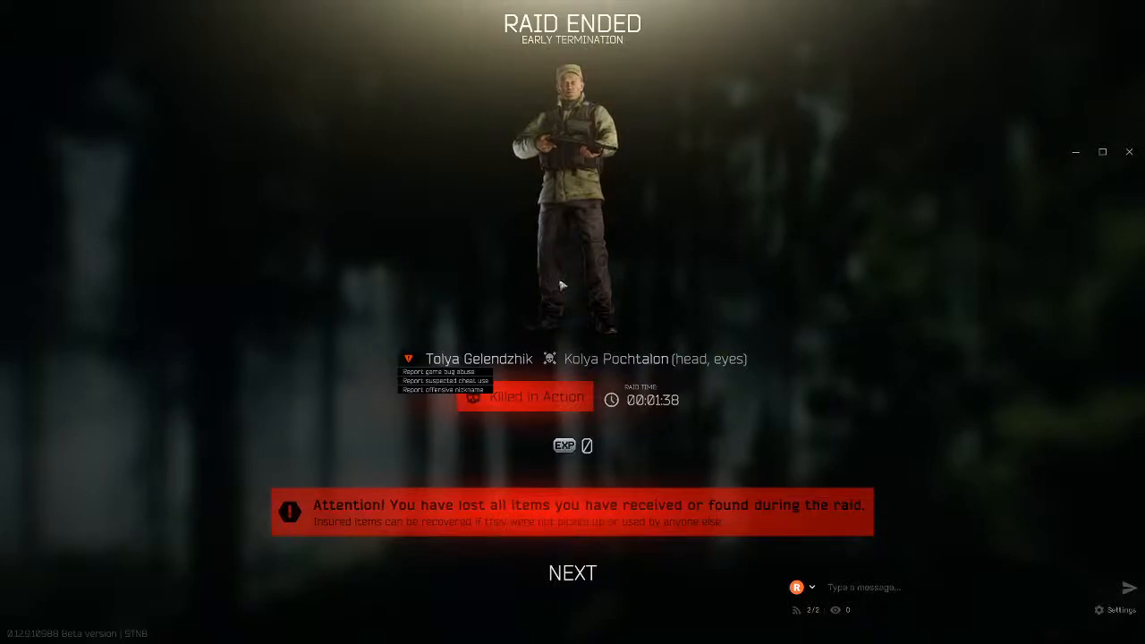
left_click(573, 574)
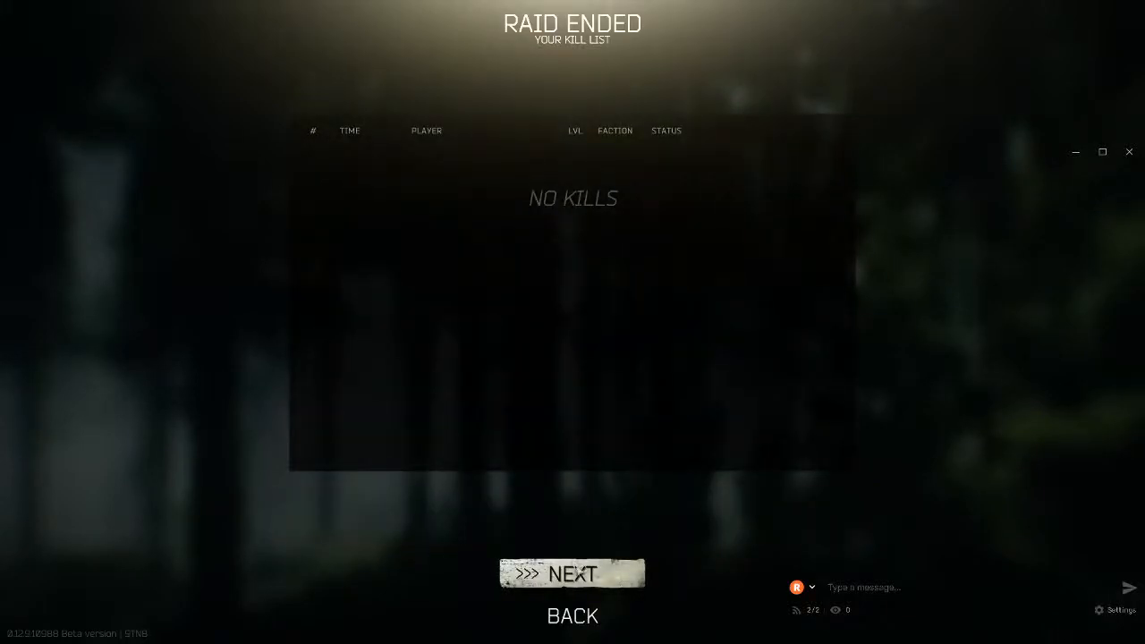
left_click(574, 575)
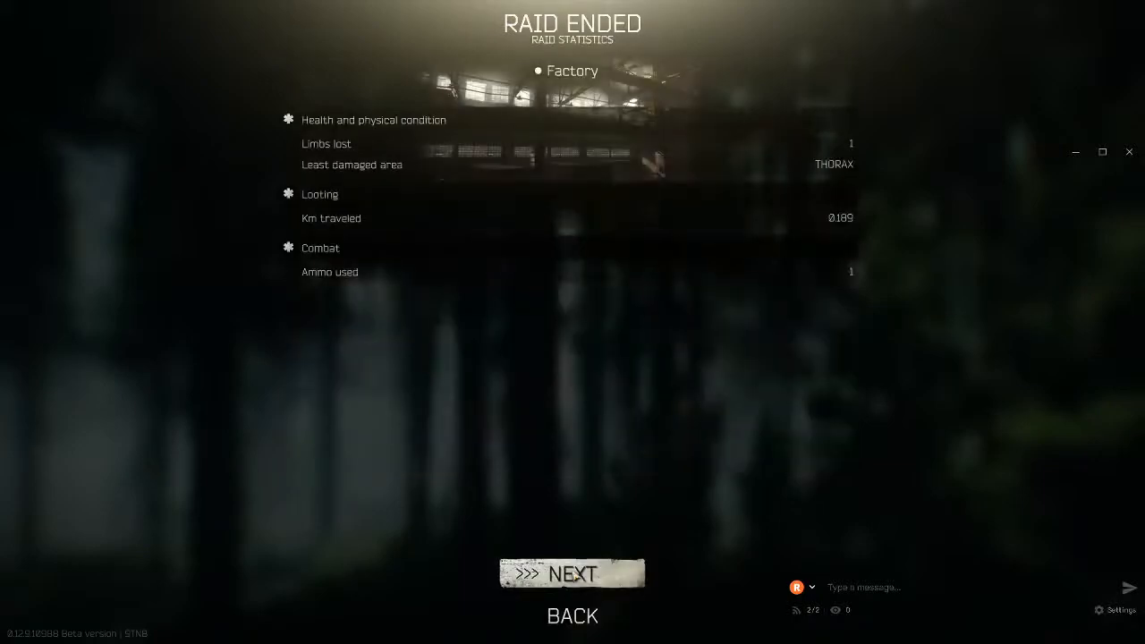
left_click(575, 575)
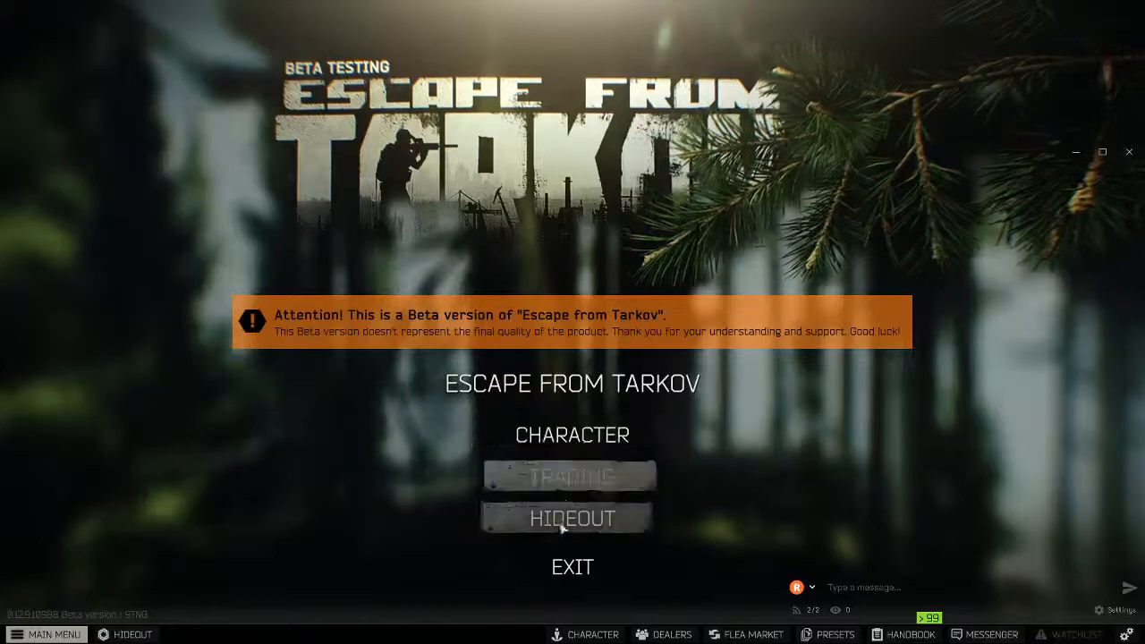
left_click(580, 566)
left_click(519, 339)
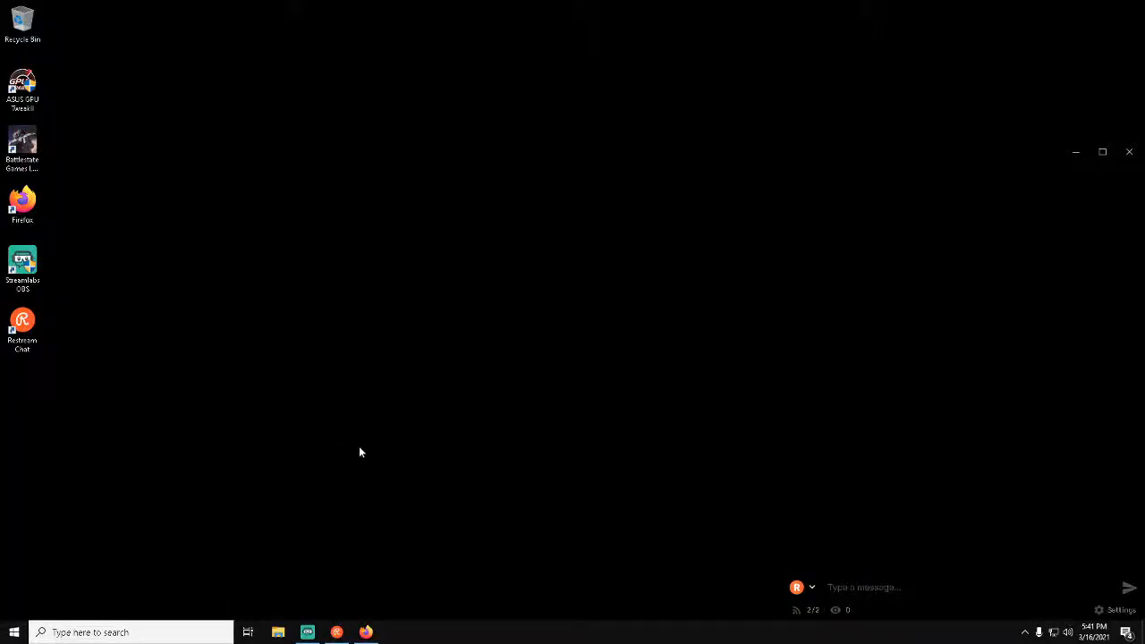
Step: Search Windows for "prefor", open the appearance and performance options, and go from the visual effects to the advanced settings
left_click(100, 631)
type("prefor")
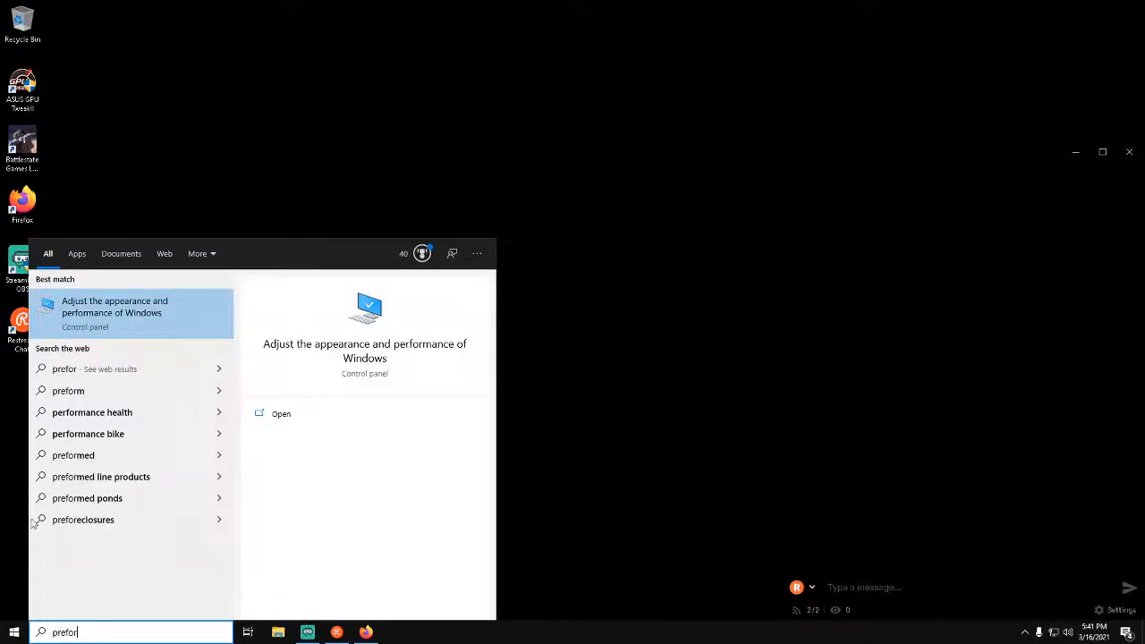
left_click(133, 312)
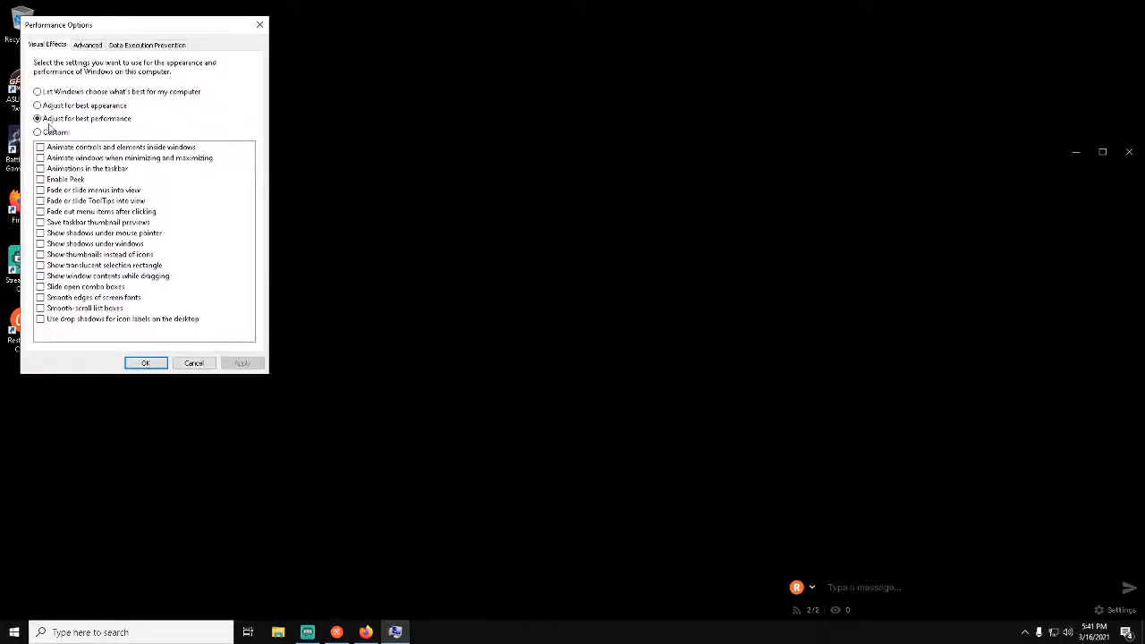
left_click(86, 45)
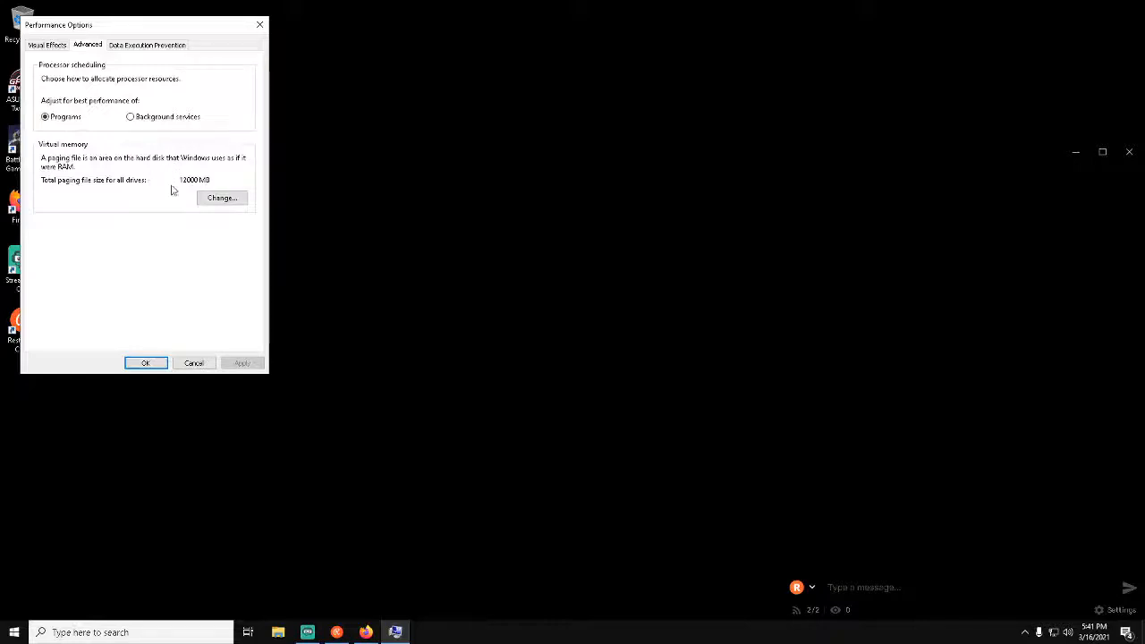
Step: Examine the custom initial and maximum paging file sizes for drive C:, and close the performance options without changes
left_click(223, 198)
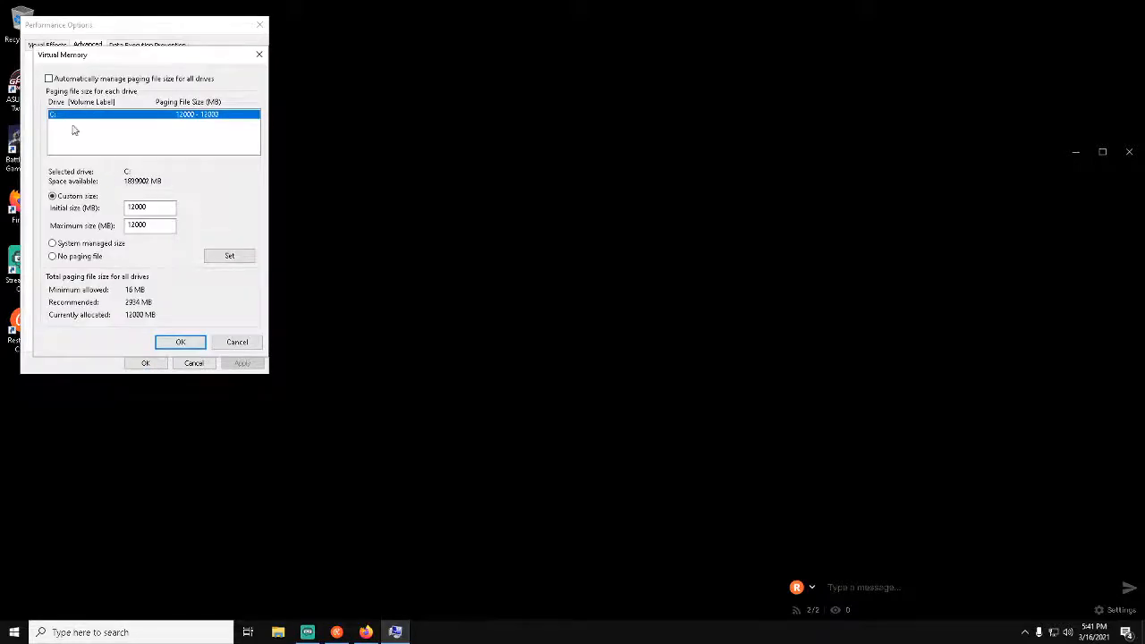
left_click(136, 207)
left_click(146, 224)
left_click(131, 207)
left_click(237, 343)
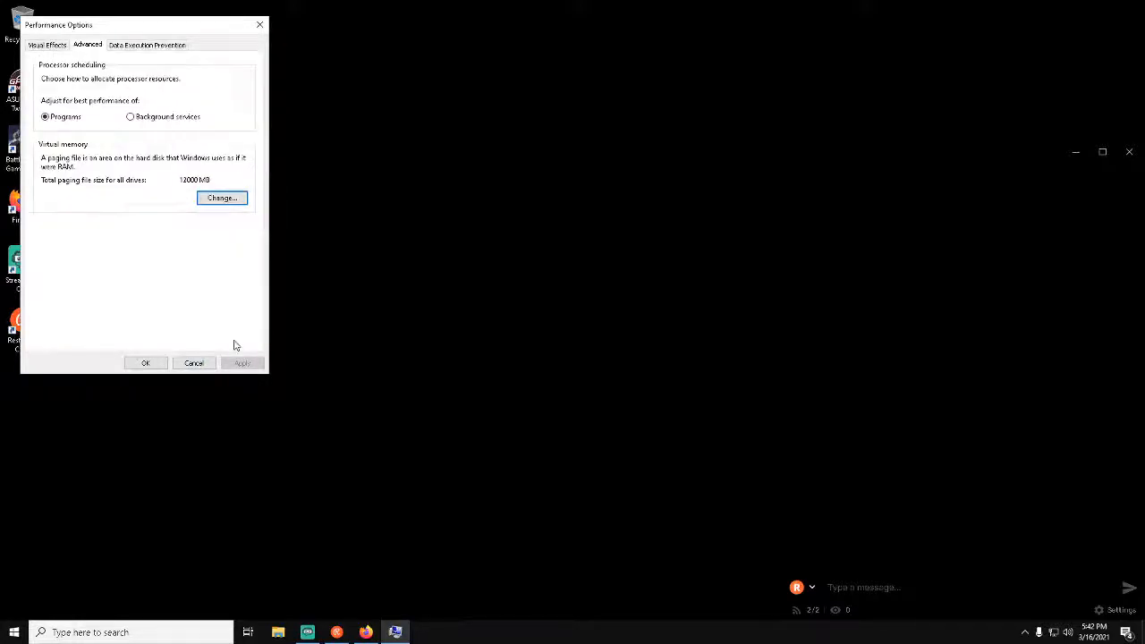
left_click(194, 363)
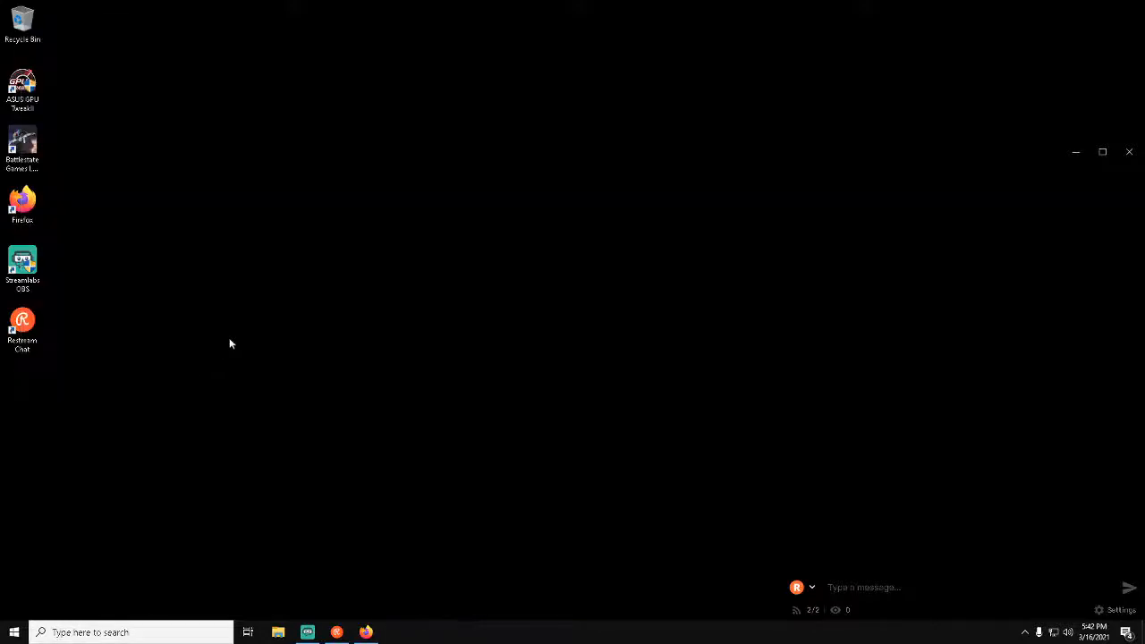
Step: Browse to the EFT folder inside Battlestate Games on Local Disk (C:) in File Explorer
left_click(278, 633)
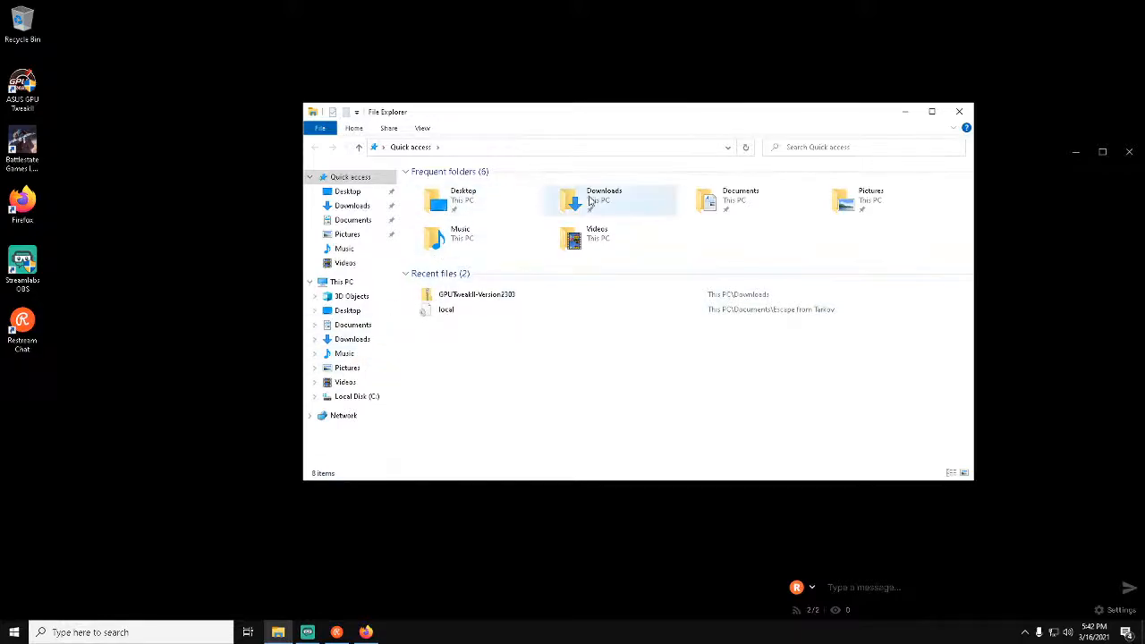
left_click(357, 397)
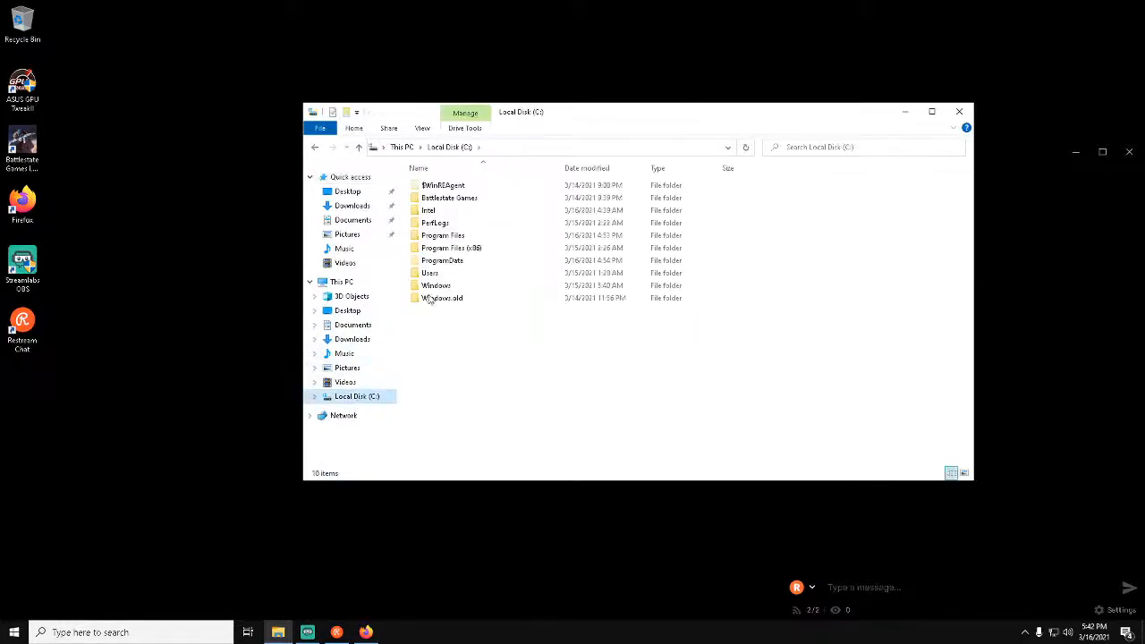
left_click(462, 202)
double_click(462, 202)
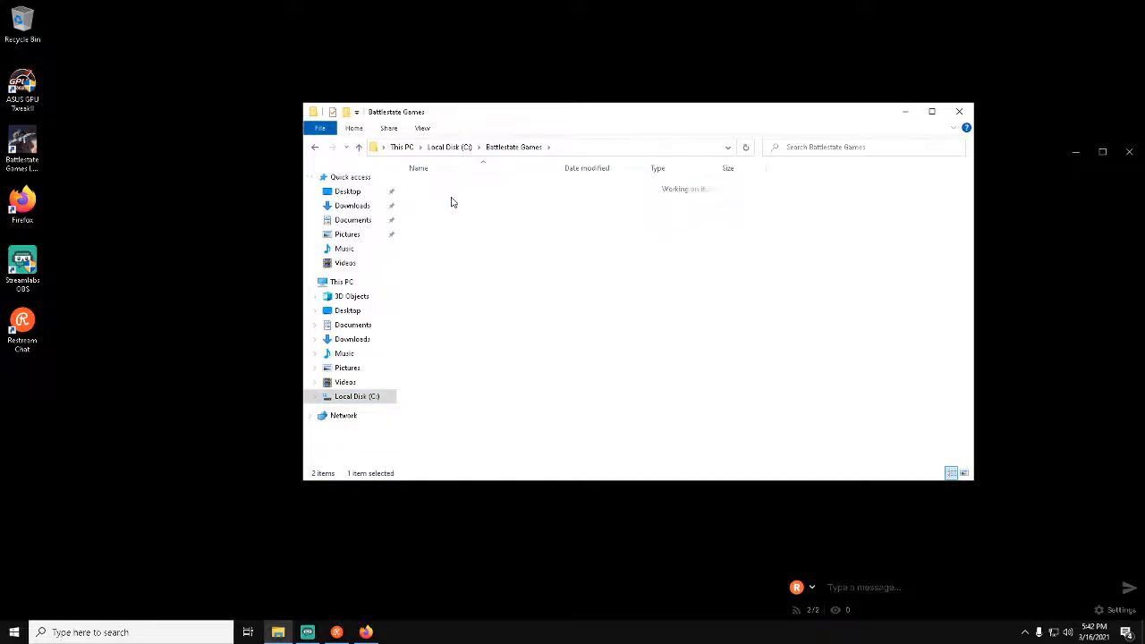
double_click(452, 197)
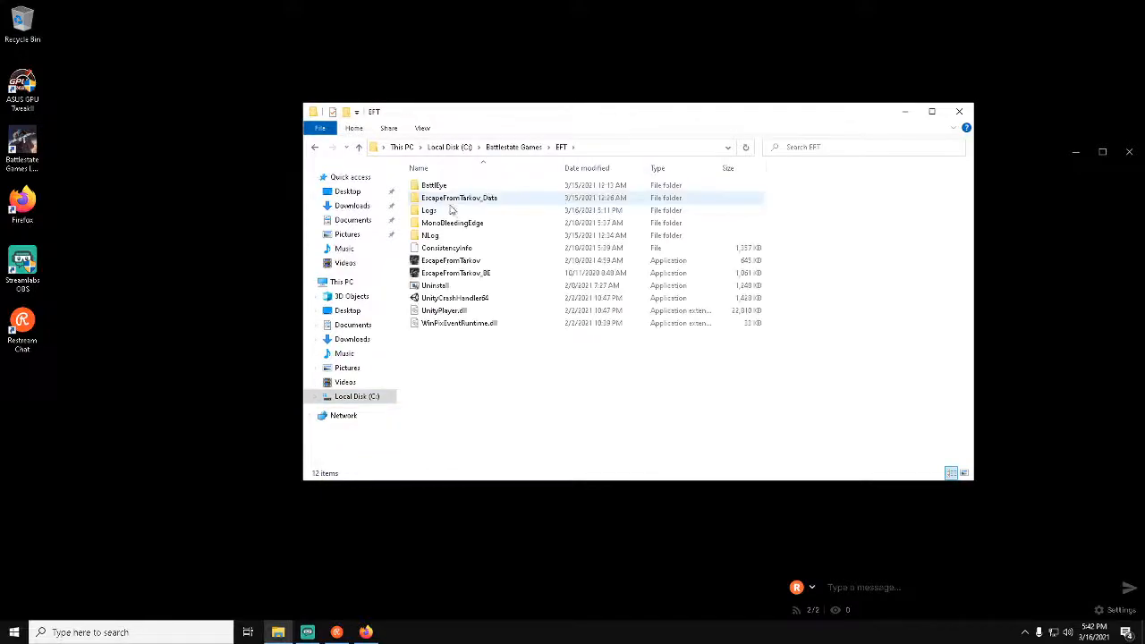
Step: Review the EscapeFromTarkov application's compatibility and high DPI settings, leave them unchanged, and close the properties and the folder
left_click(450, 261)
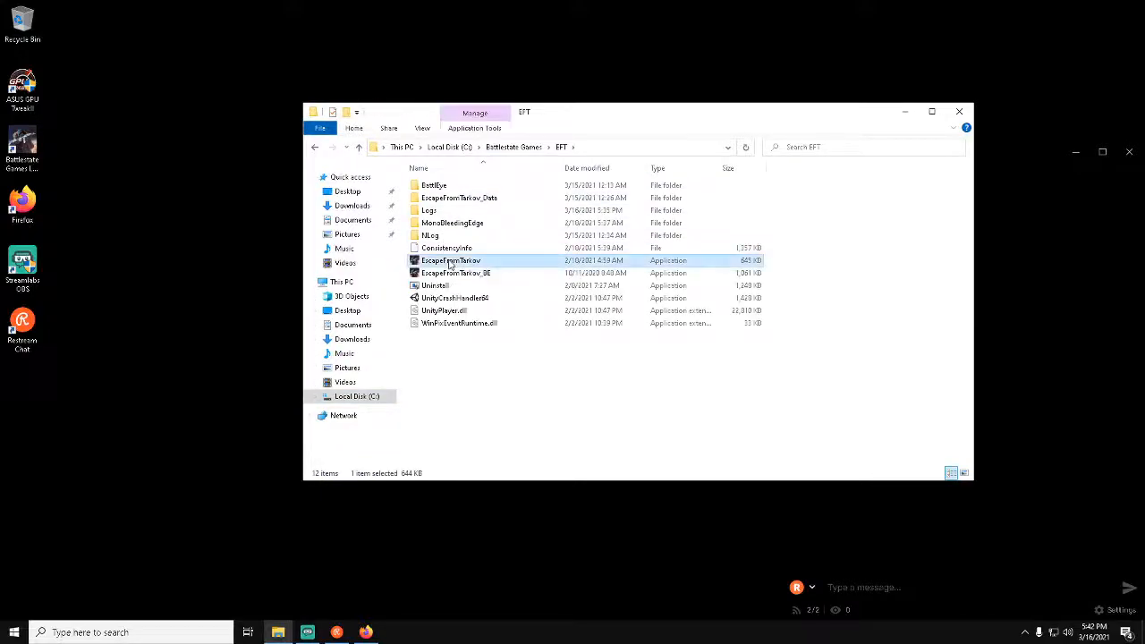
right_click(450, 262)
left_click(487, 481)
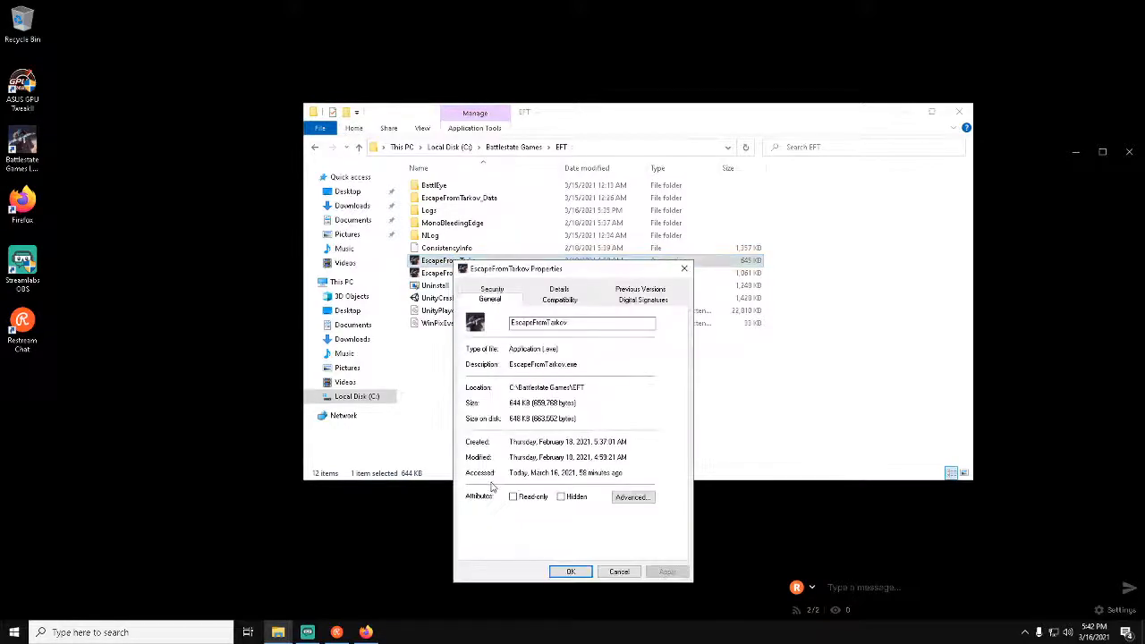
left_click(560, 300)
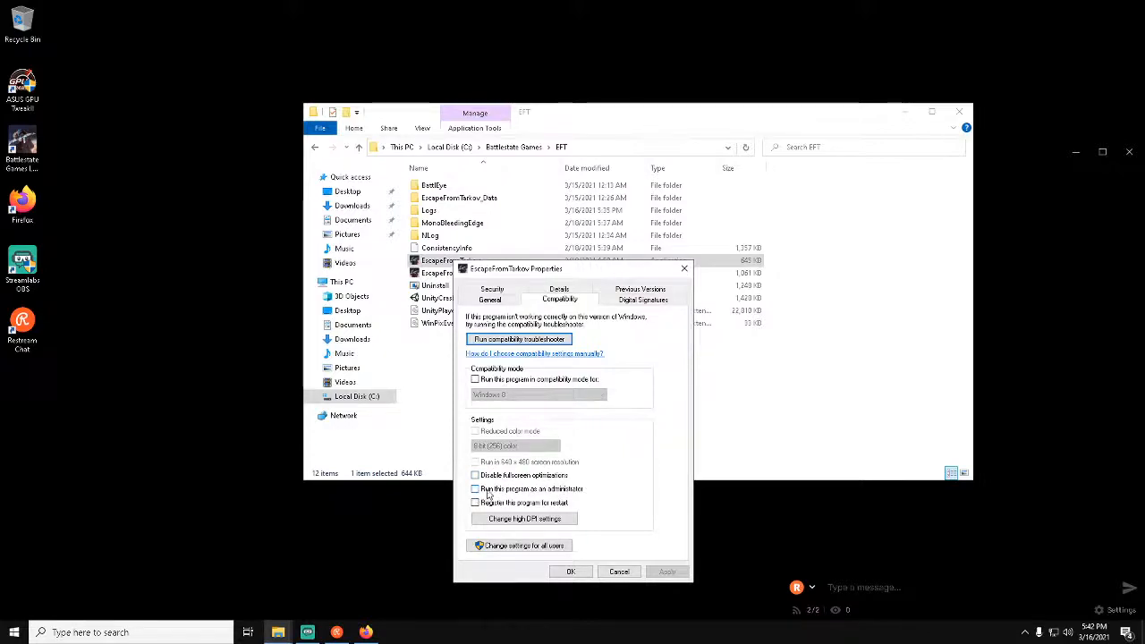
left_click(526, 521)
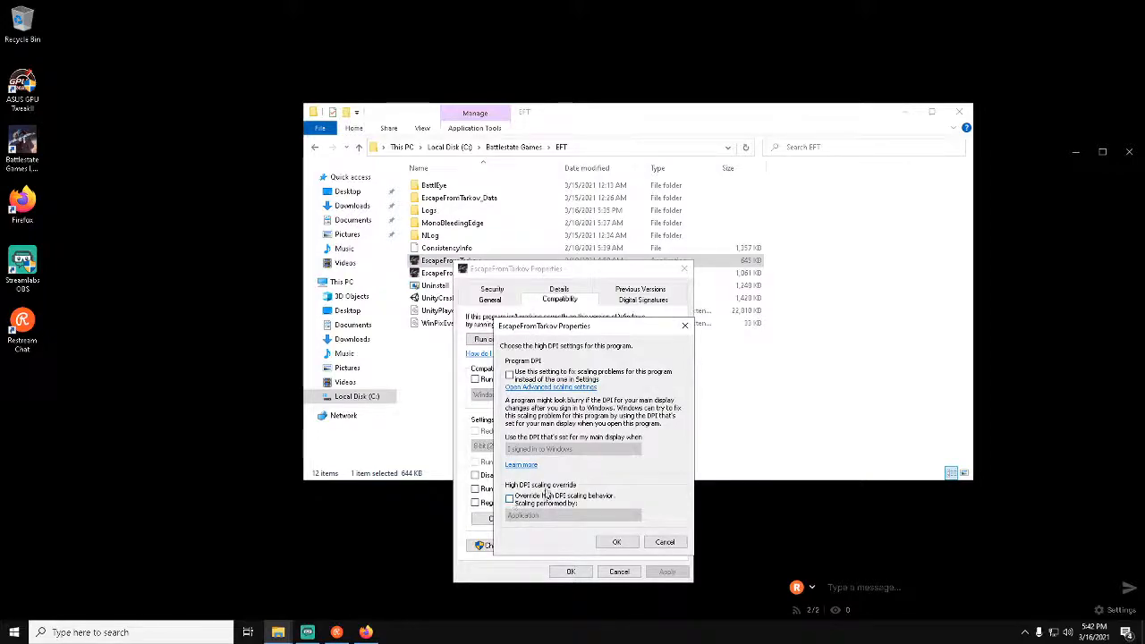
left_click(620, 542)
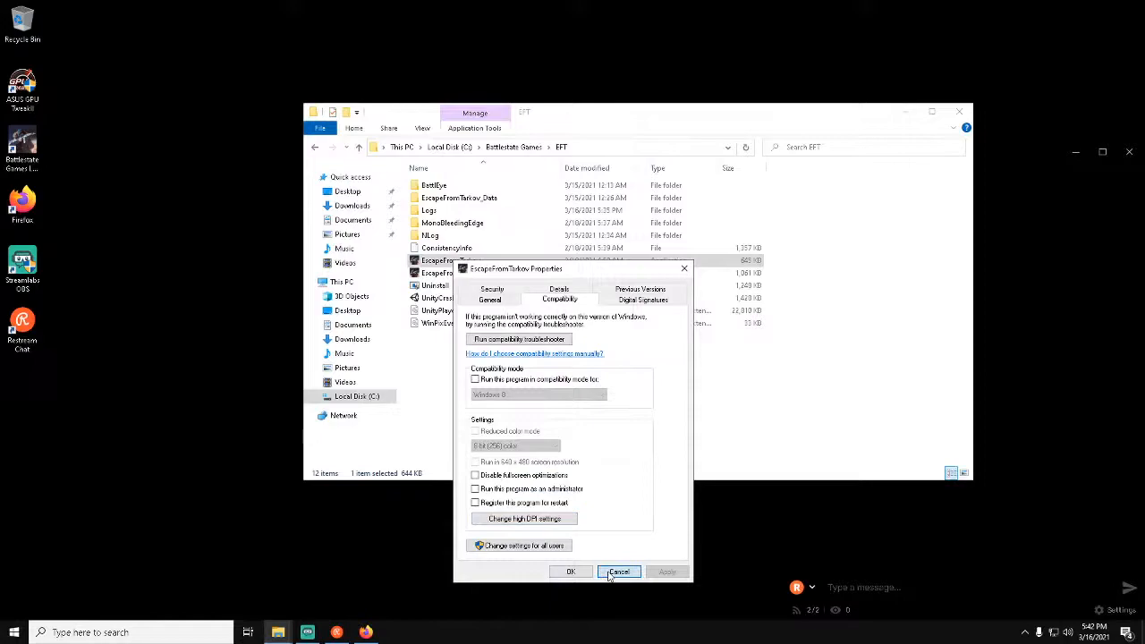
left_click(610, 575)
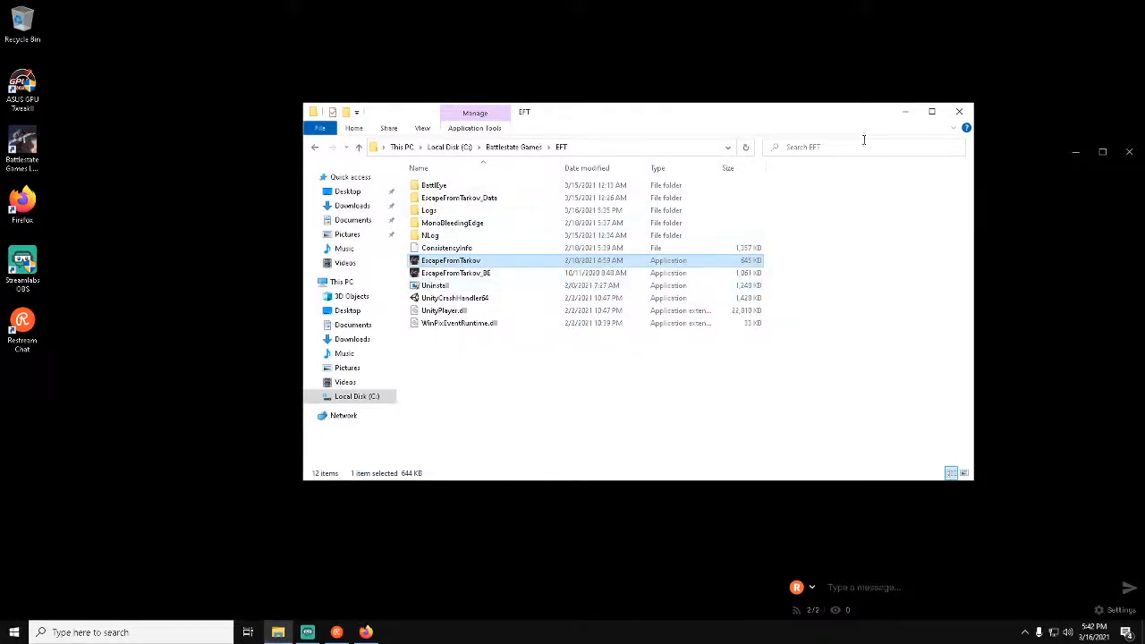
left_click(959, 111)
Step: Open the NVIDIA Control Panel from the desktop and review the display's scaling, resolution and refresh rate settings
right_click(551, 182)
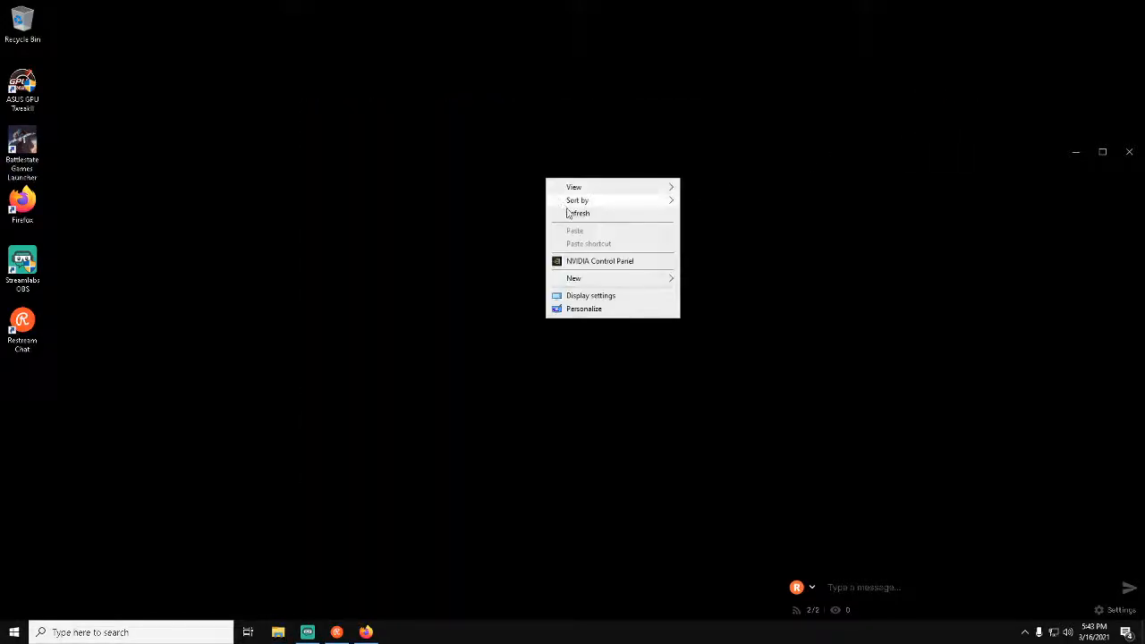
left_click(593, 260)
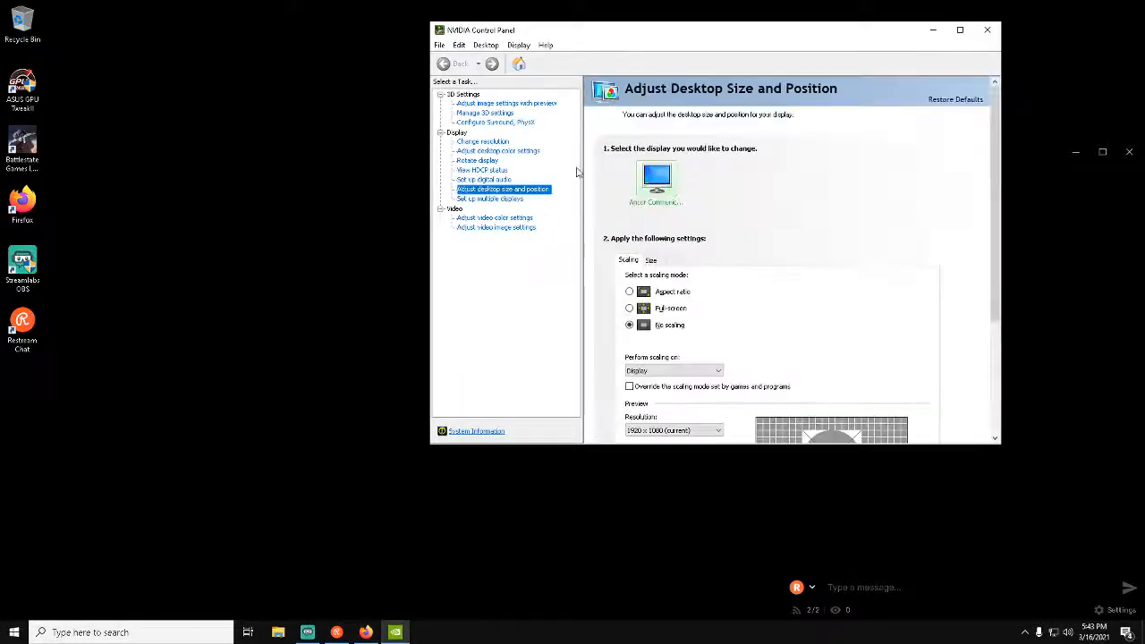
scroll(614, 204, "down", 3)
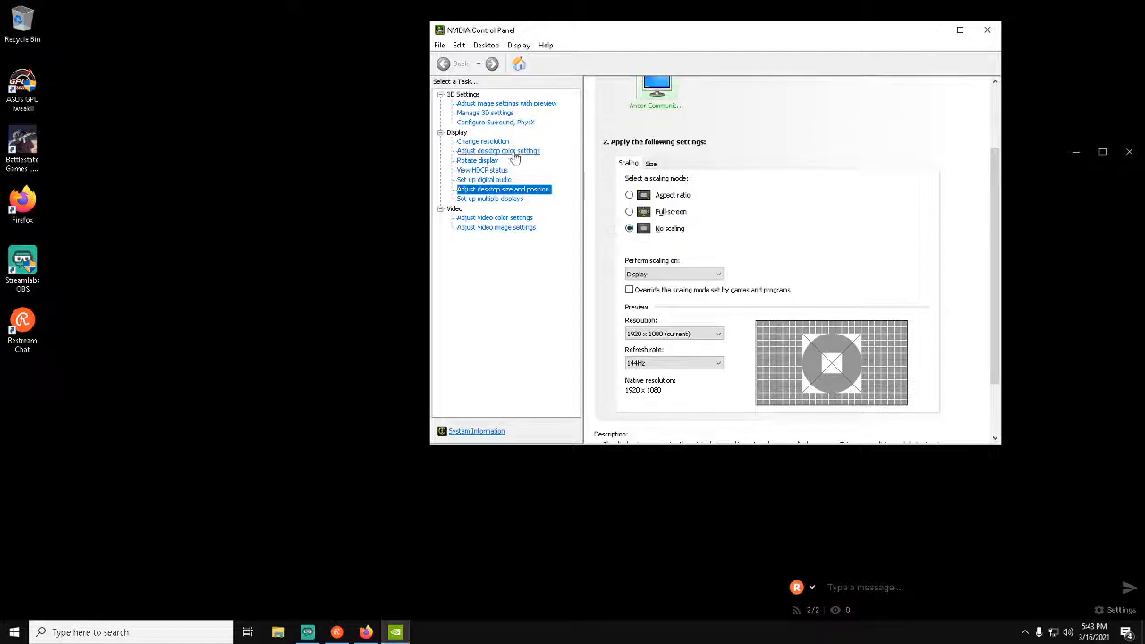
left_click(488, 143)
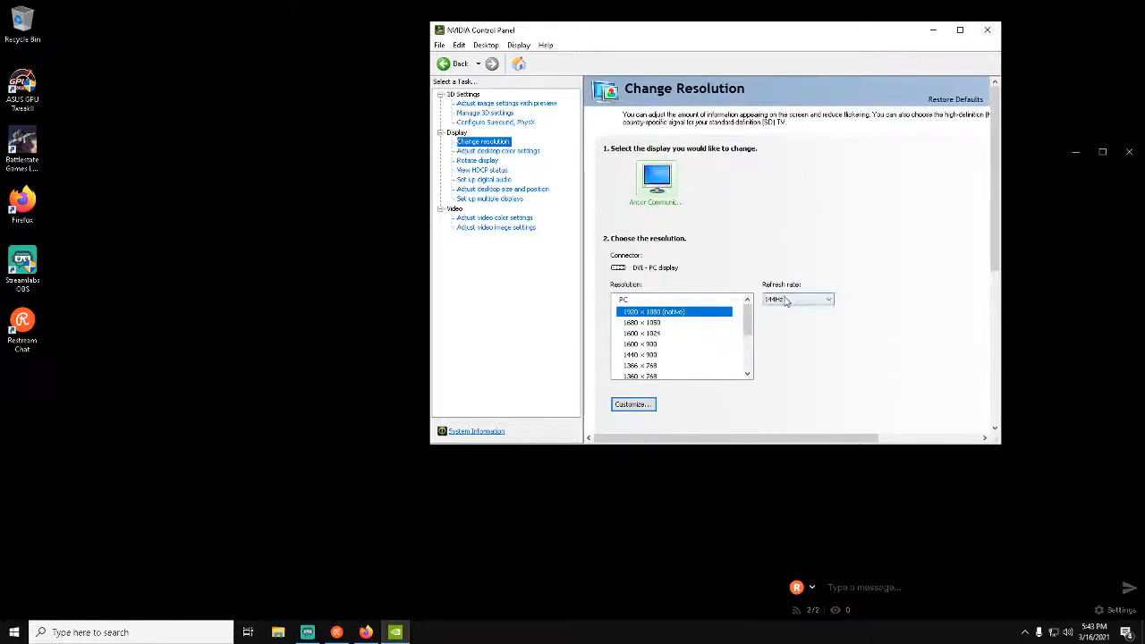
left_click(503, 191)
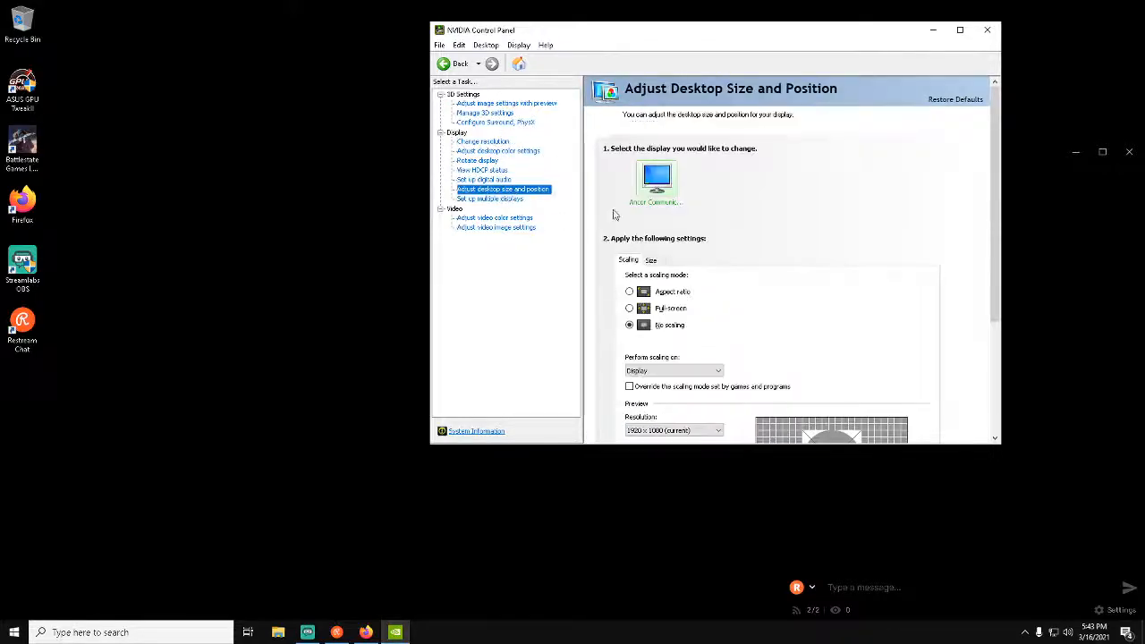
Step: Review the desktop scaling preview and the 3D image settings preview options, and close the NVIDIA Control Panel
scroll(779, 304, "down", 2)
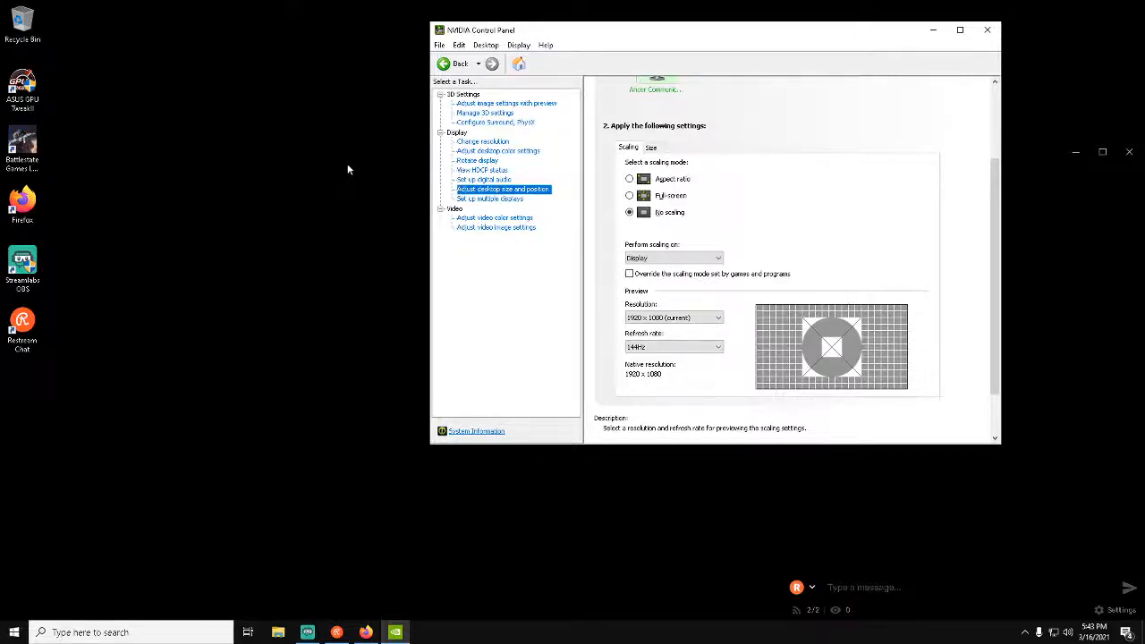
left_click(523, 105)
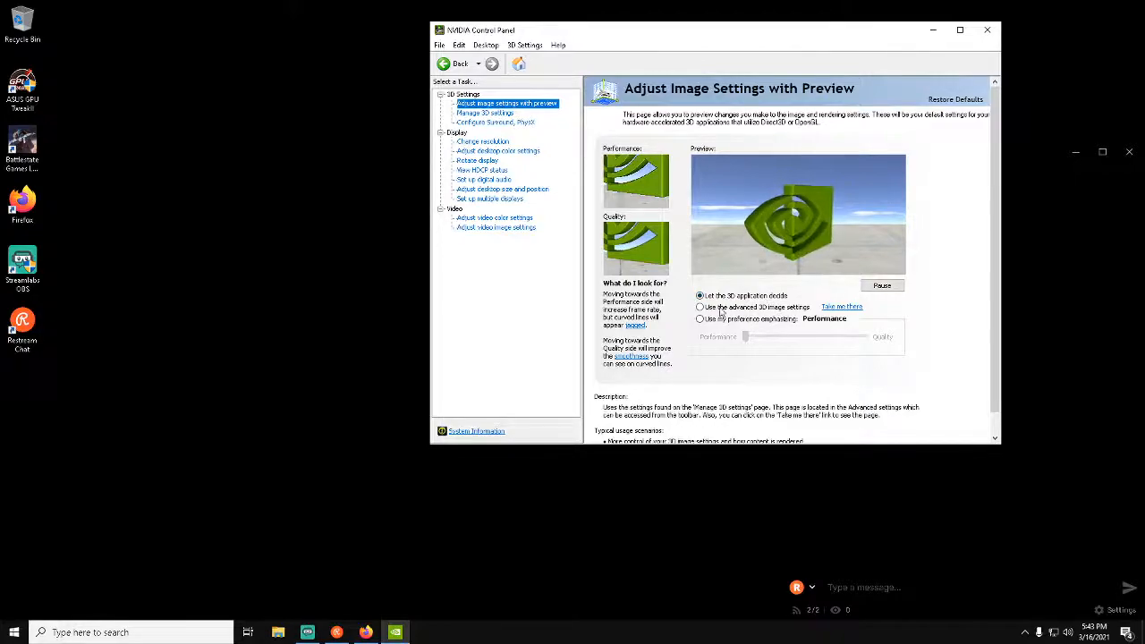
left_click(987, 31)
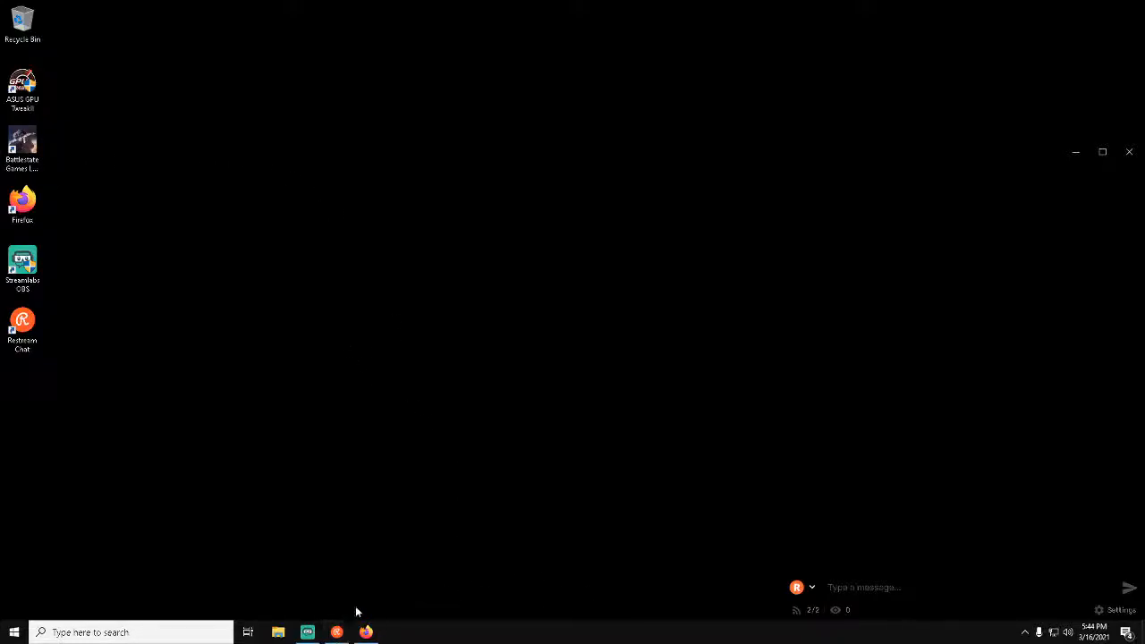
Step: Switch to ASUS GPU Tweak II and move its window closer to the middle of the desktop
left_click(277, 633)
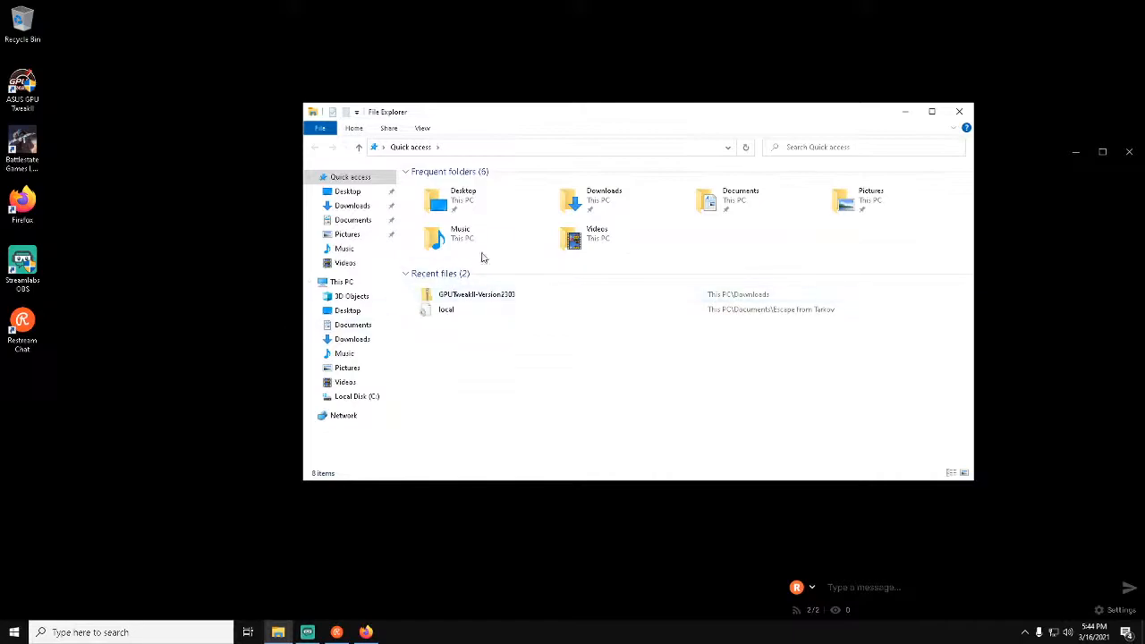
left_click(958, 112)
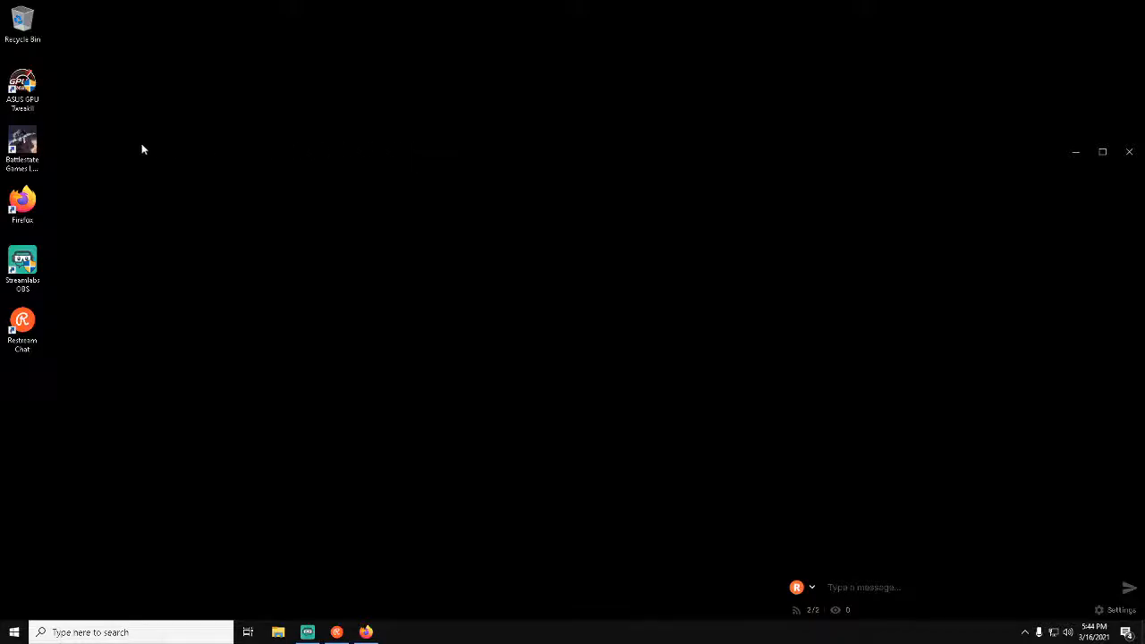
left_click(21, 83)
left_click(1024, 632)
left_click(1002, 610)
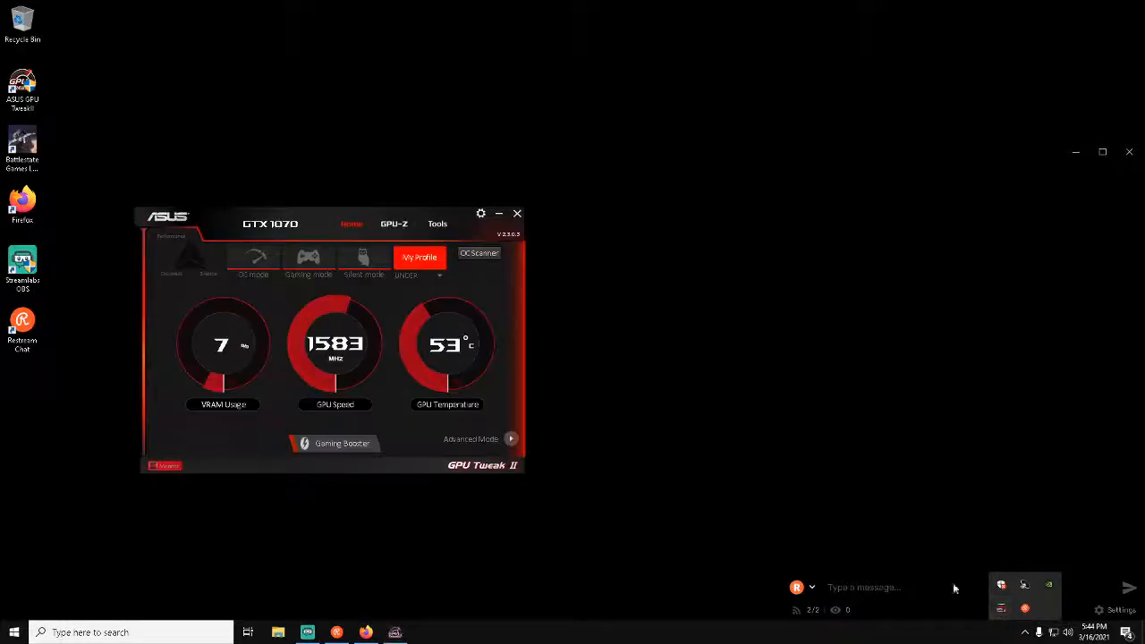
left_click_drag(318, 214, 522, 127)
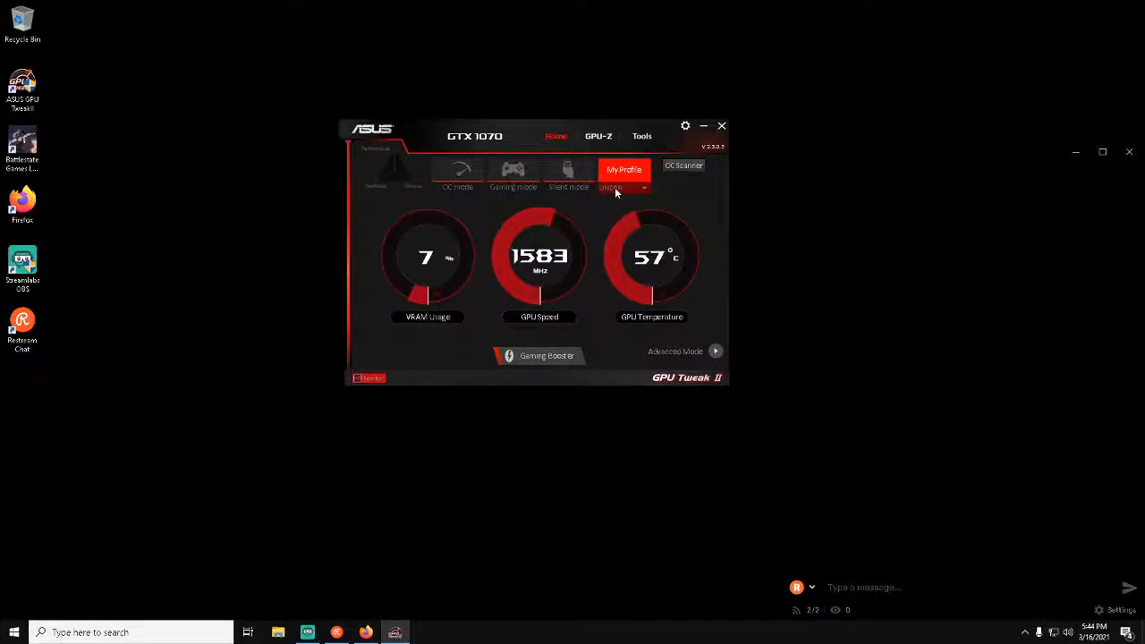
Step: Compare the GPU speed in Gaming, OC and Silent modes, and examine Silent mode's advanced clock, fan and power settings
left_click(512, 171)
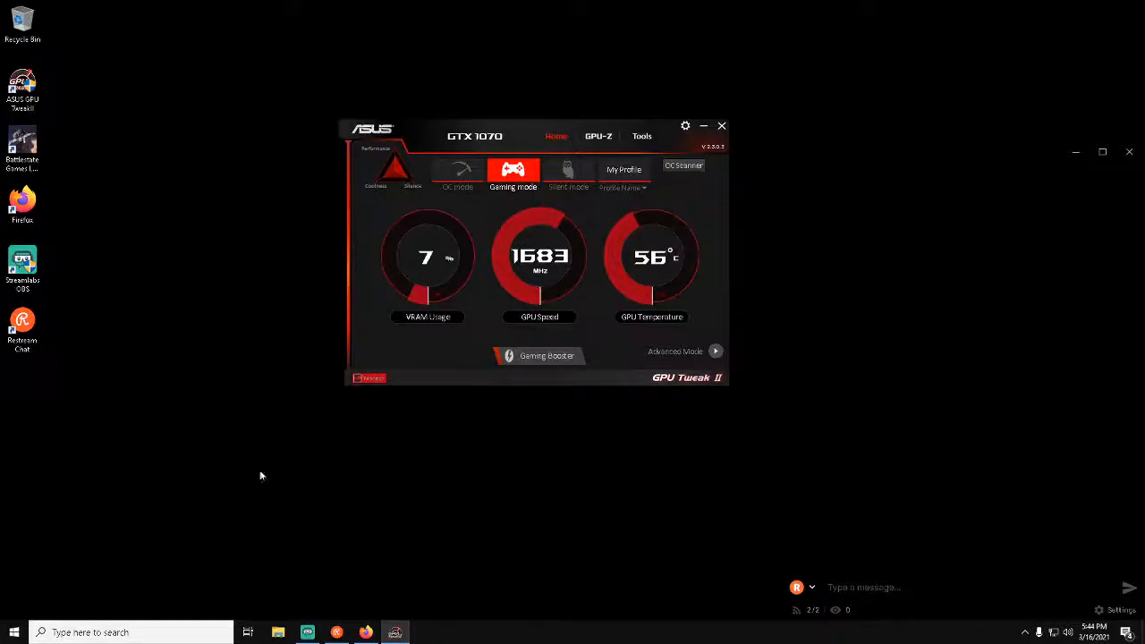
left_click(459, 173)
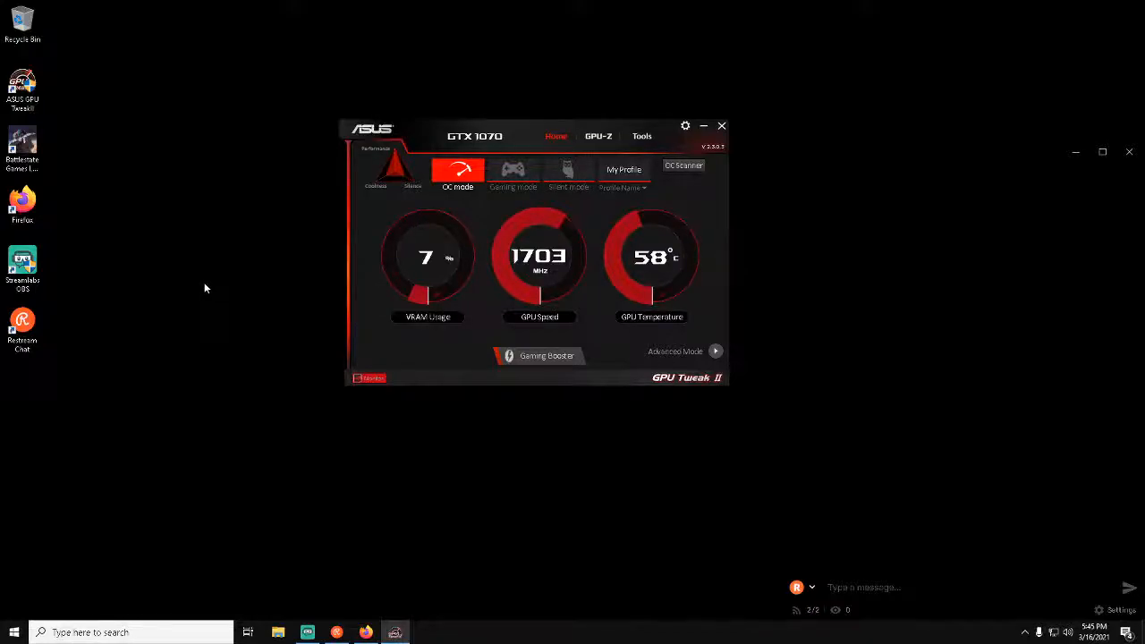
left_click(566, 174)
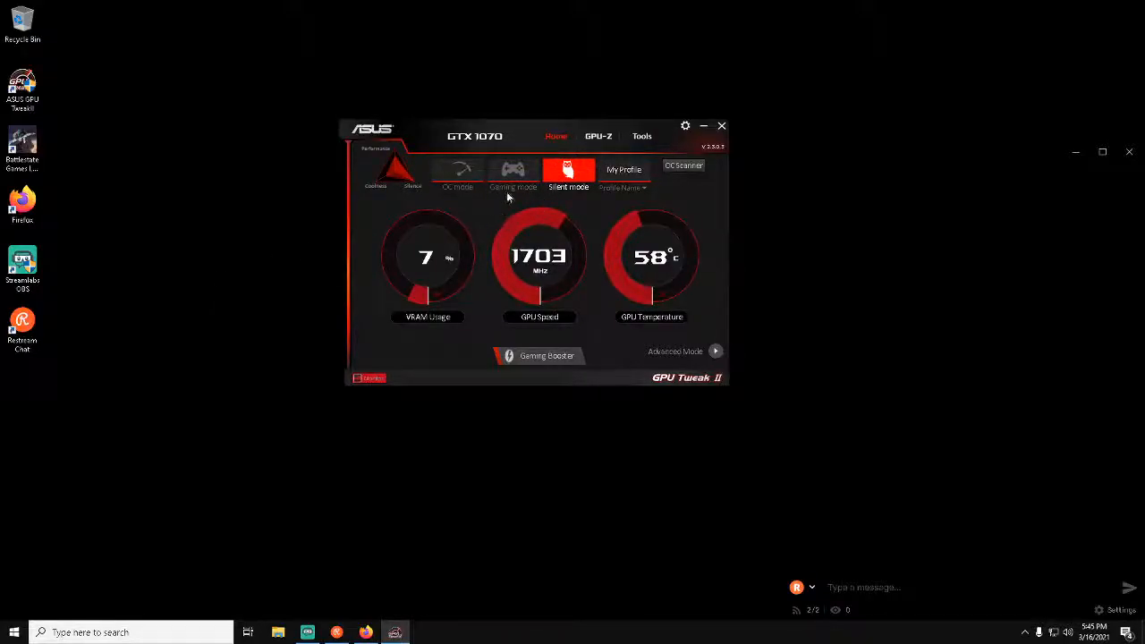
left_click(515, 170)
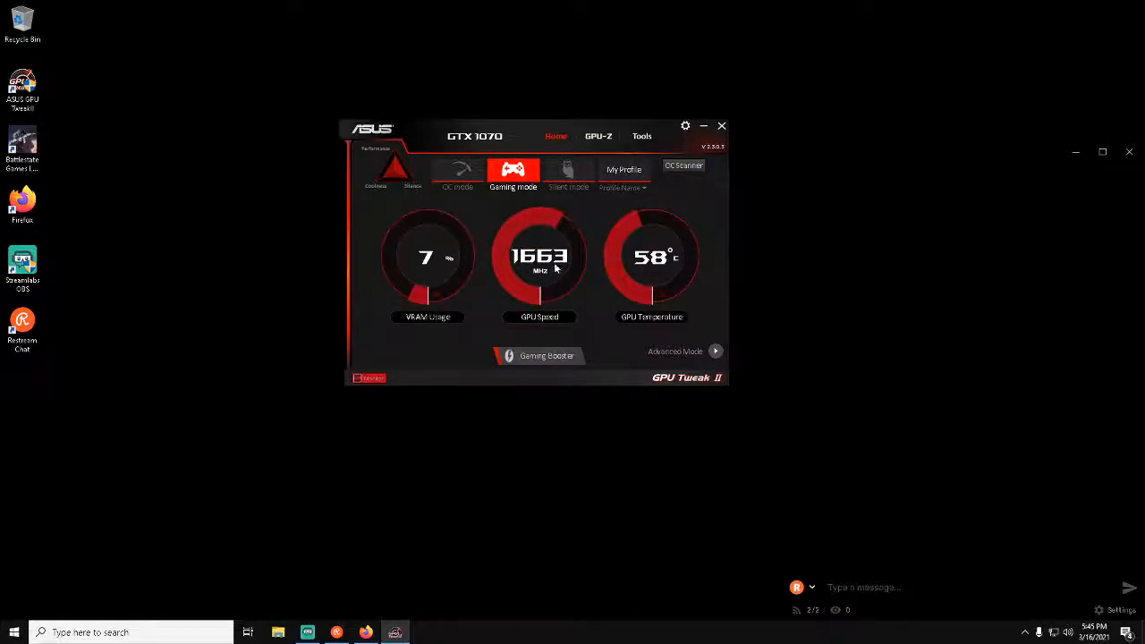
left_click(566, 172)
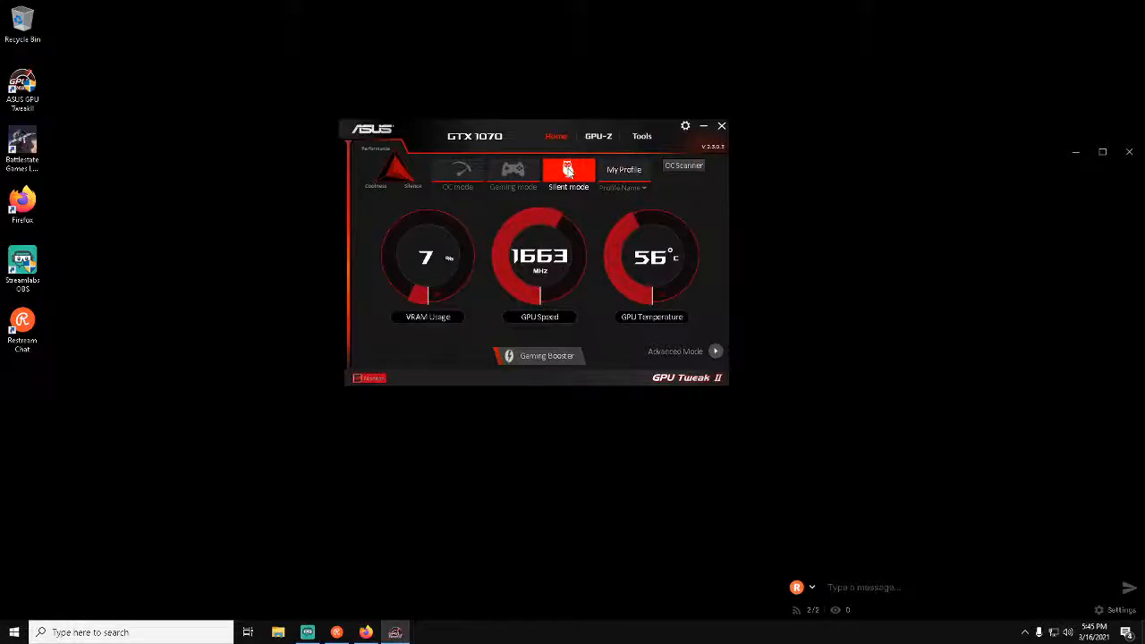
left_click(716, 352)
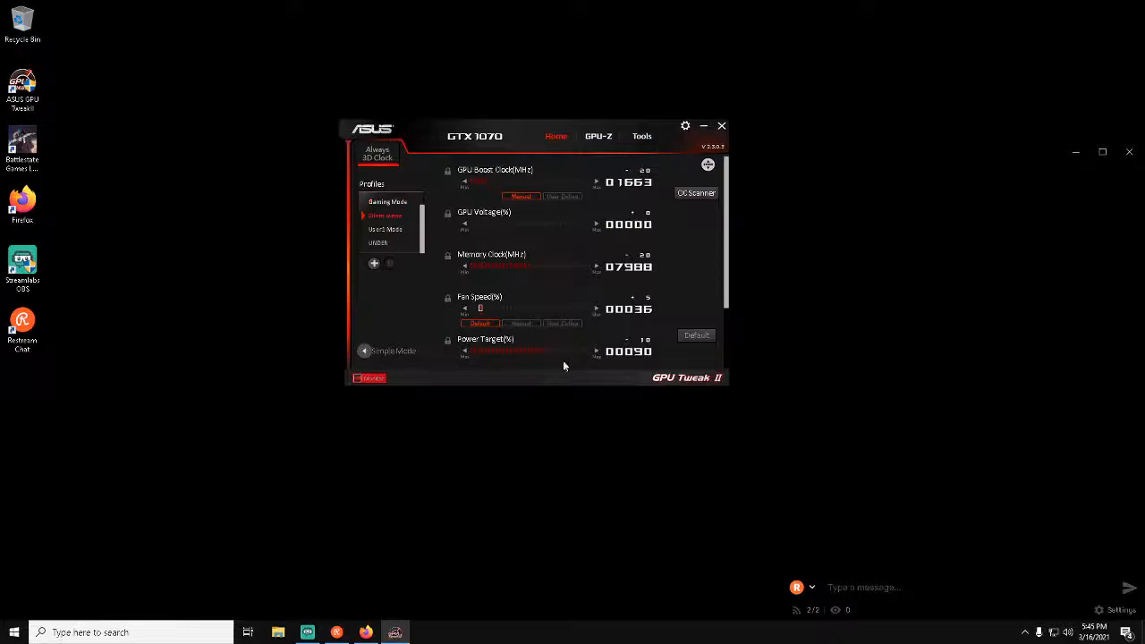
left_click(365, 353)
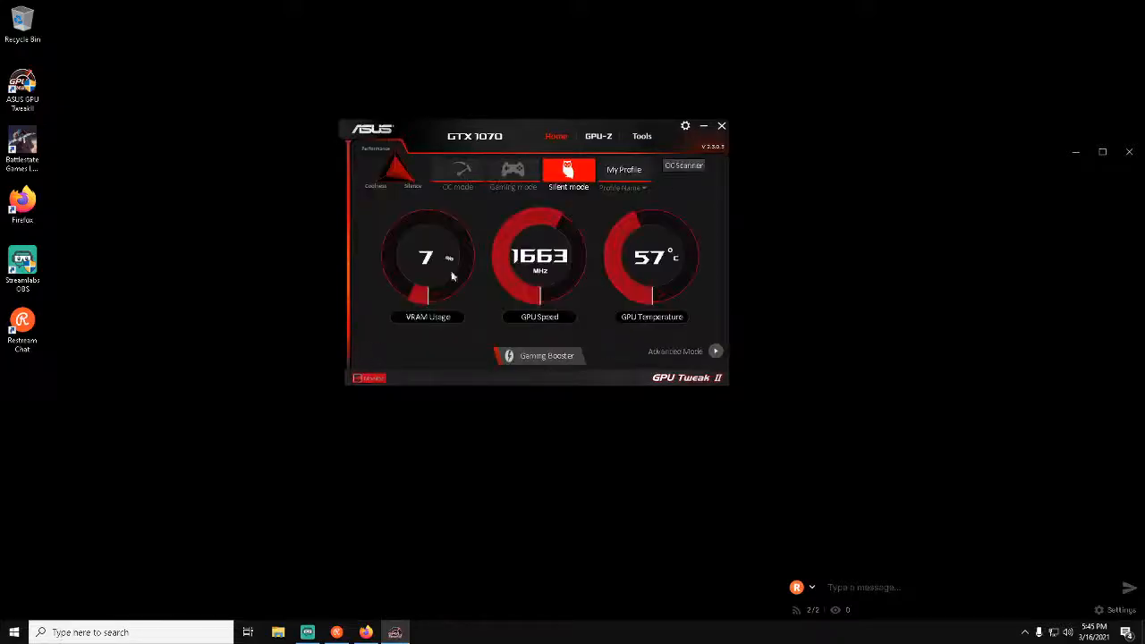
Step: Try lowering Gaming mode's GPU boost clock to 1583 MHz in the advanced settings, and return to the simple view without applying it
left_click(515, 173)
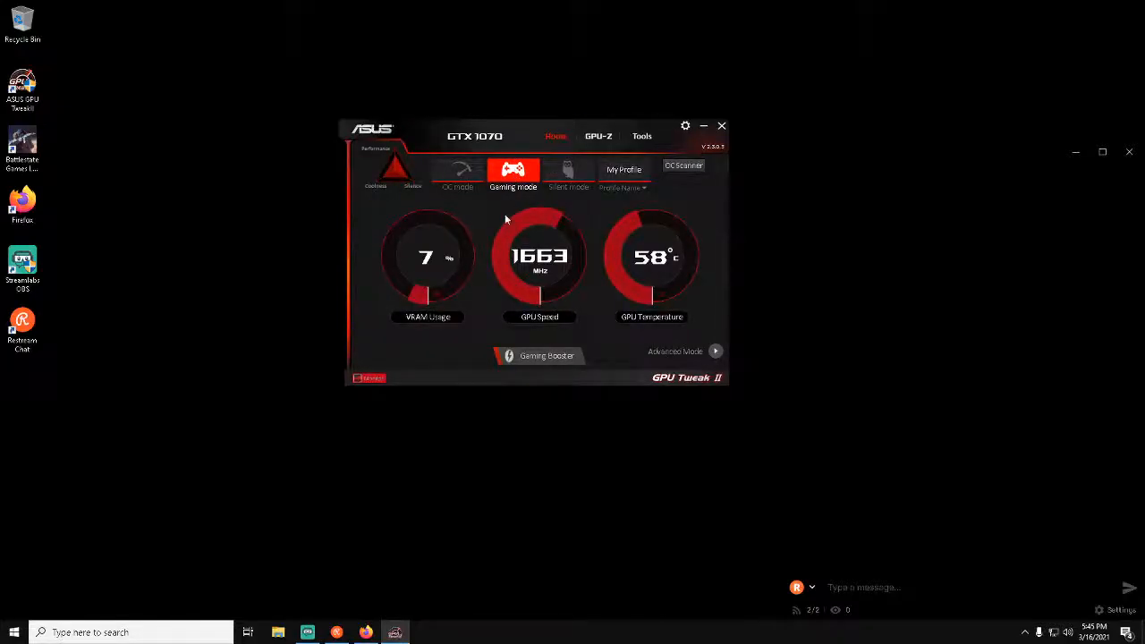
left_click(716, 354)
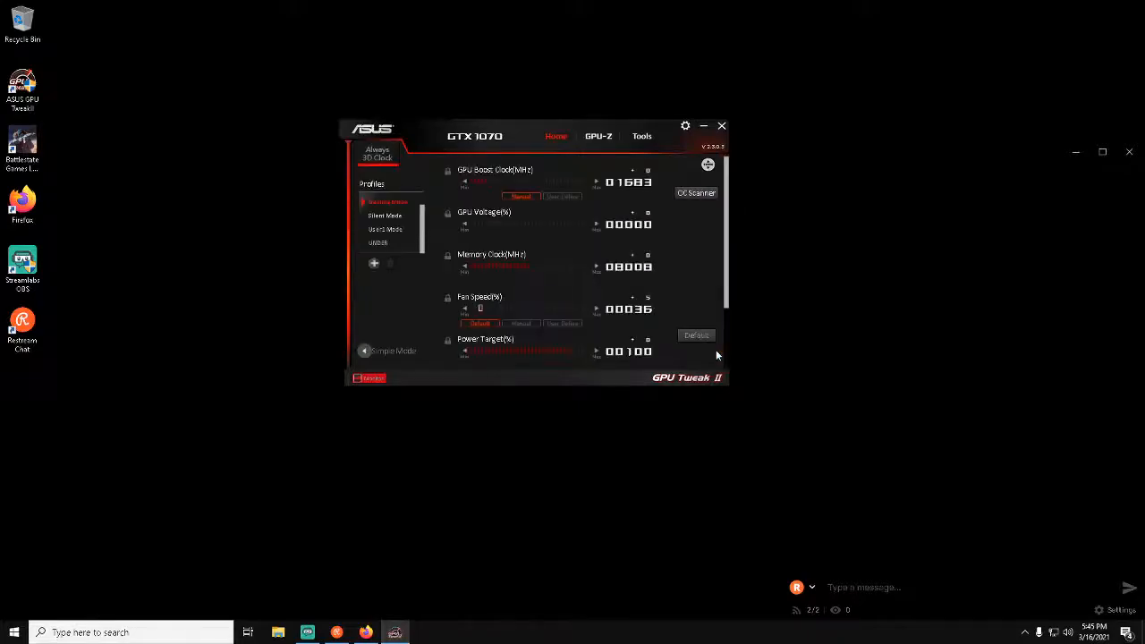
left_click(463, 182)
left_click(463, 181)
left_click(462, 181)
left_click(463, 182)
left_click(463, 181)
left_click(463, 182)
left_click(464, 181)
left_click(463, 181)
left_click(464, 182)
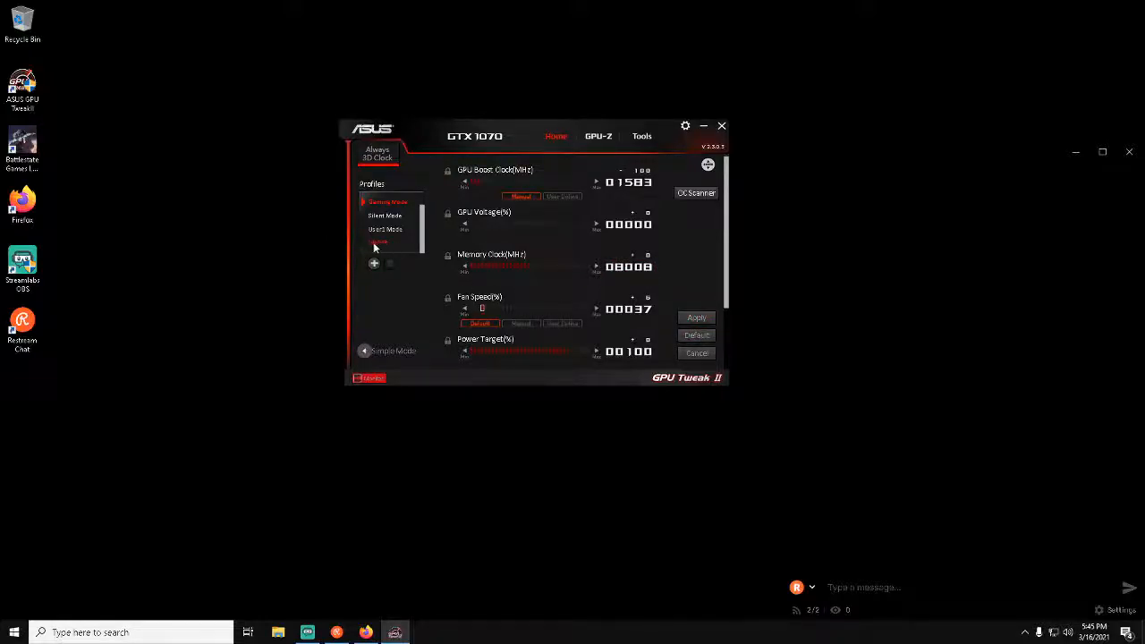
left_click(364, 351)
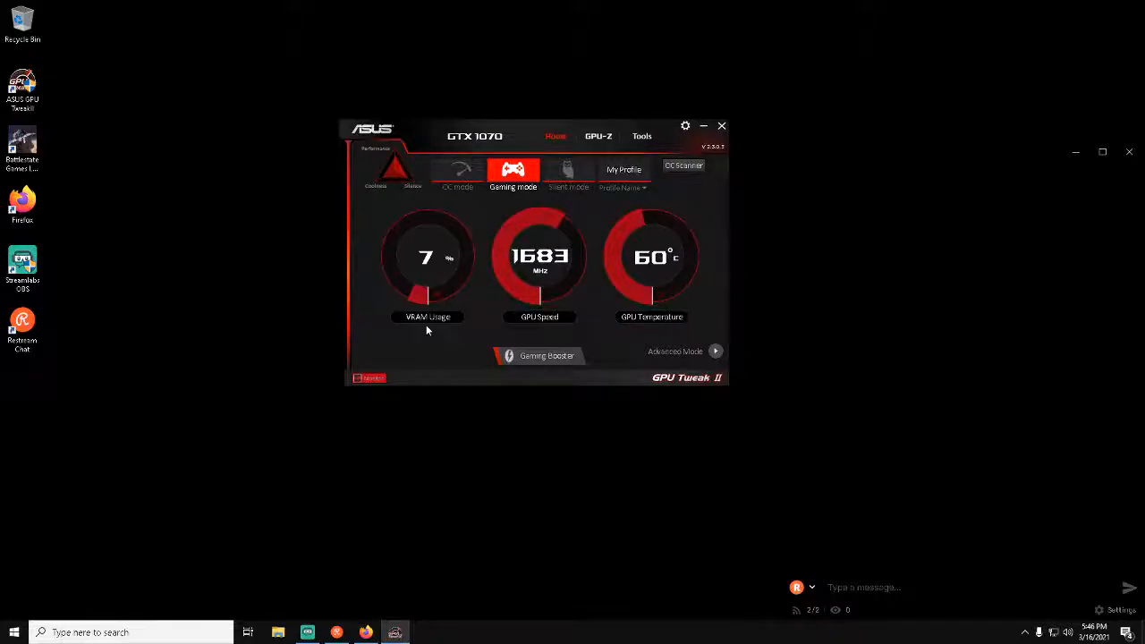
Step: Activate the custom UNDER profile for the GTX 1070
left_click(624, 170)
left_click(612, 189)
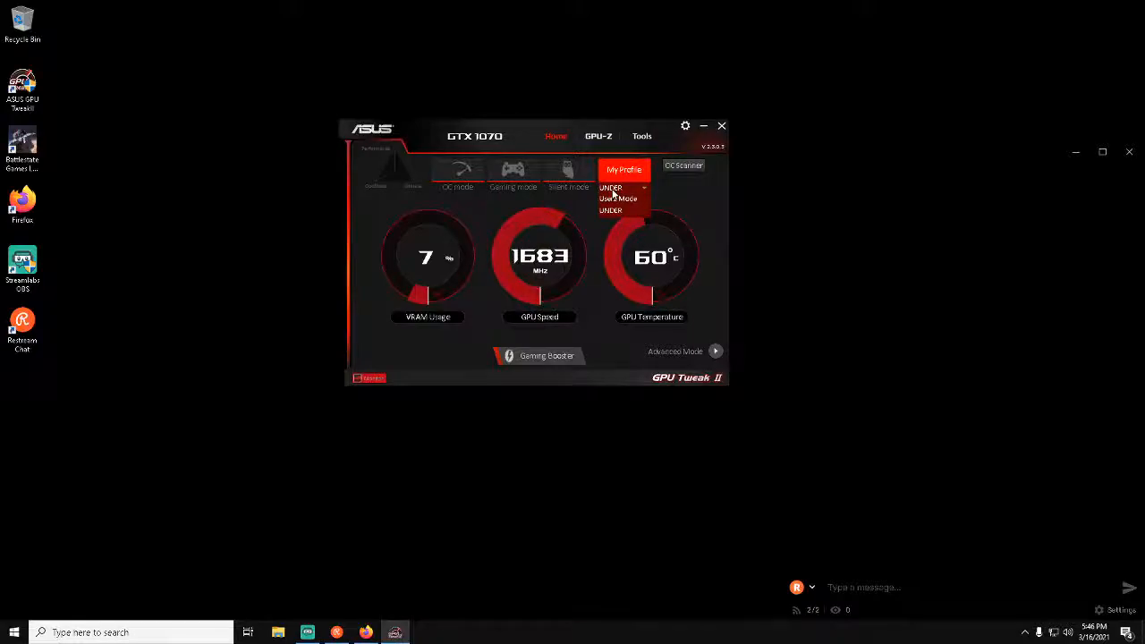
left_click(607, 211)
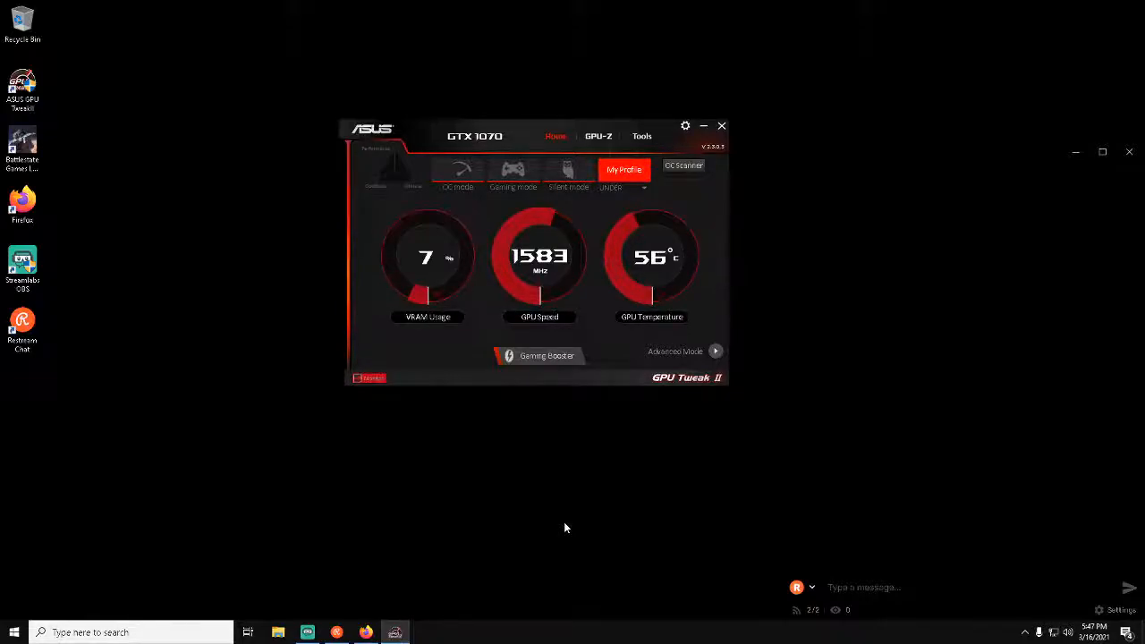
Step: Try raising the UNDER profile's GPU boost clock to 1593 MHz, step it back down, and return to the simple view without applying
left_click(716, 353)
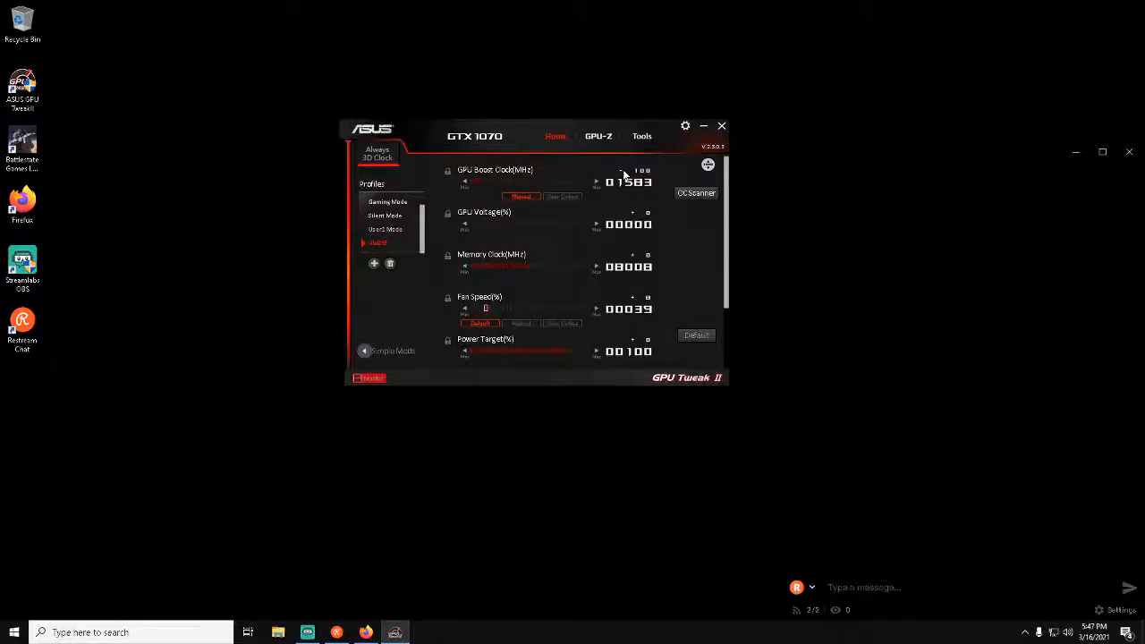
left_click(596, 183)
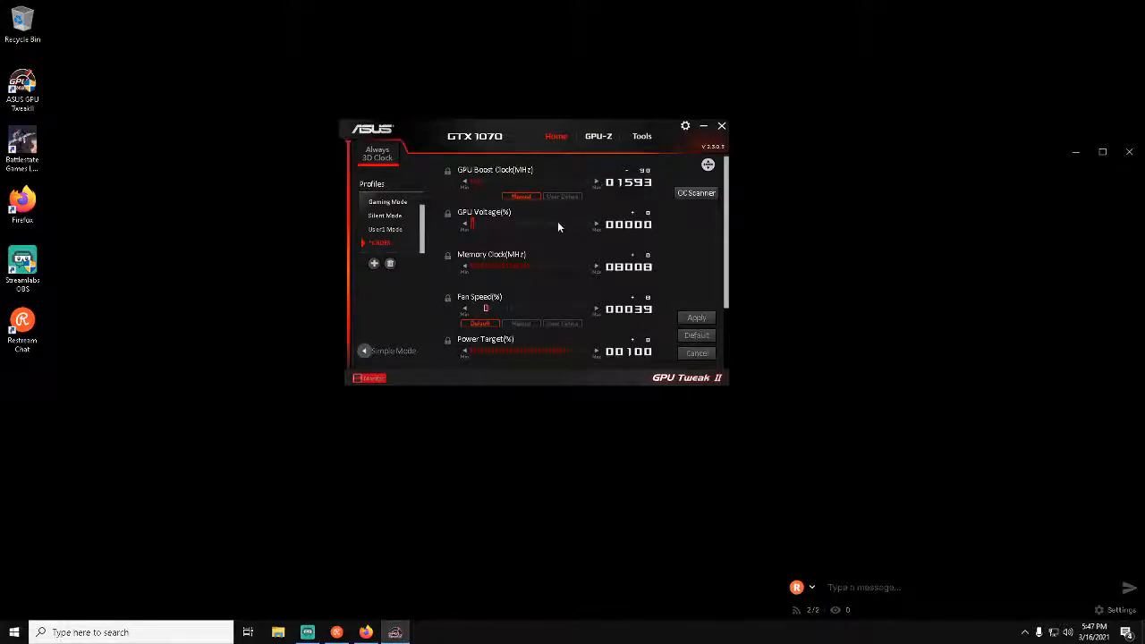
left_click(595, 182)
left_click(465, 182)
left_click(366, 350)
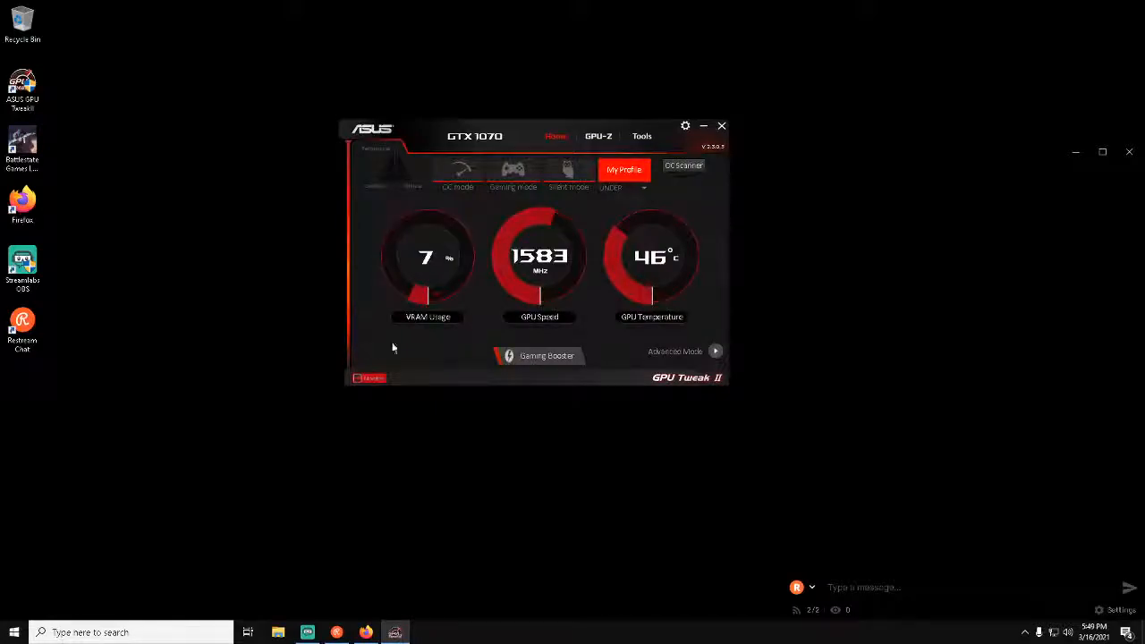
Step: Close GPU Tweak II and switch to Streamlabs OBS
left_click(721, 128)
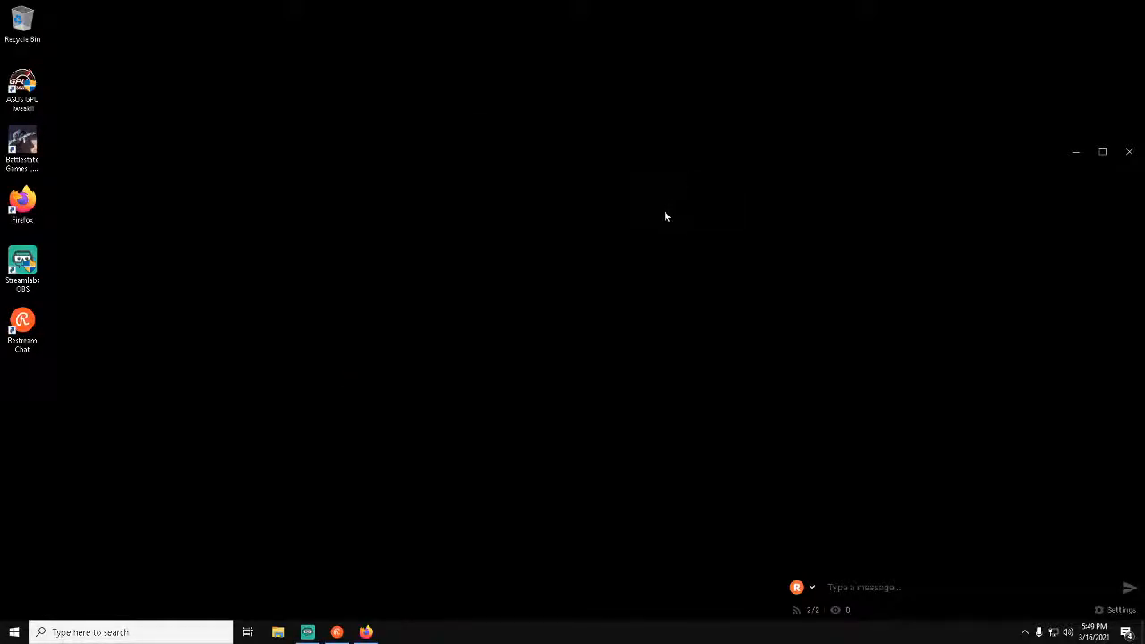
left_click(307, 633)
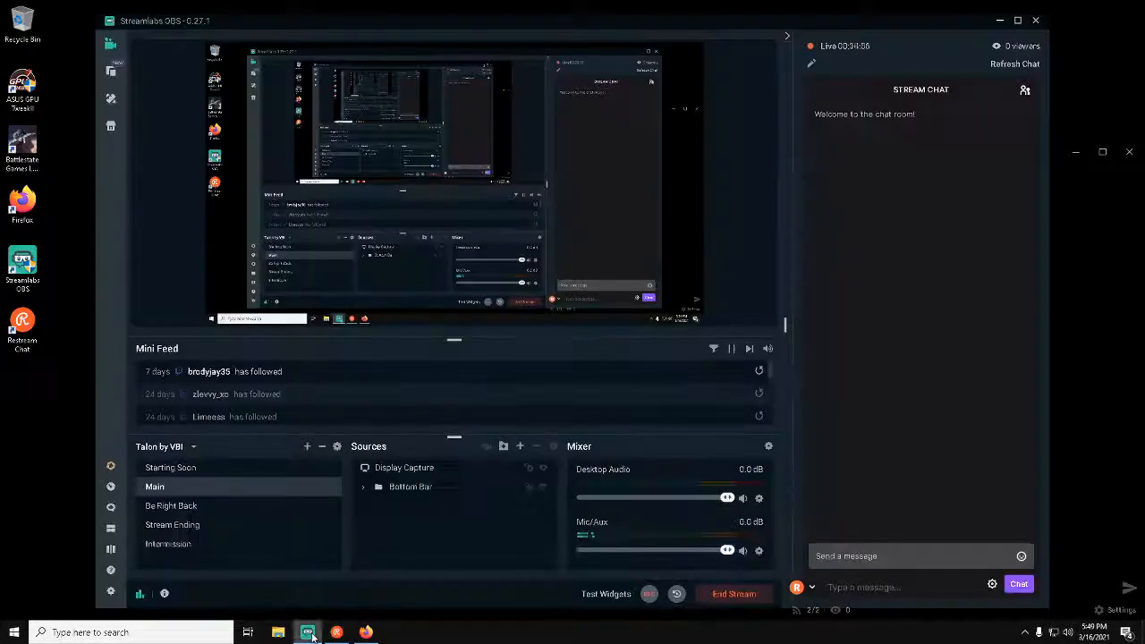